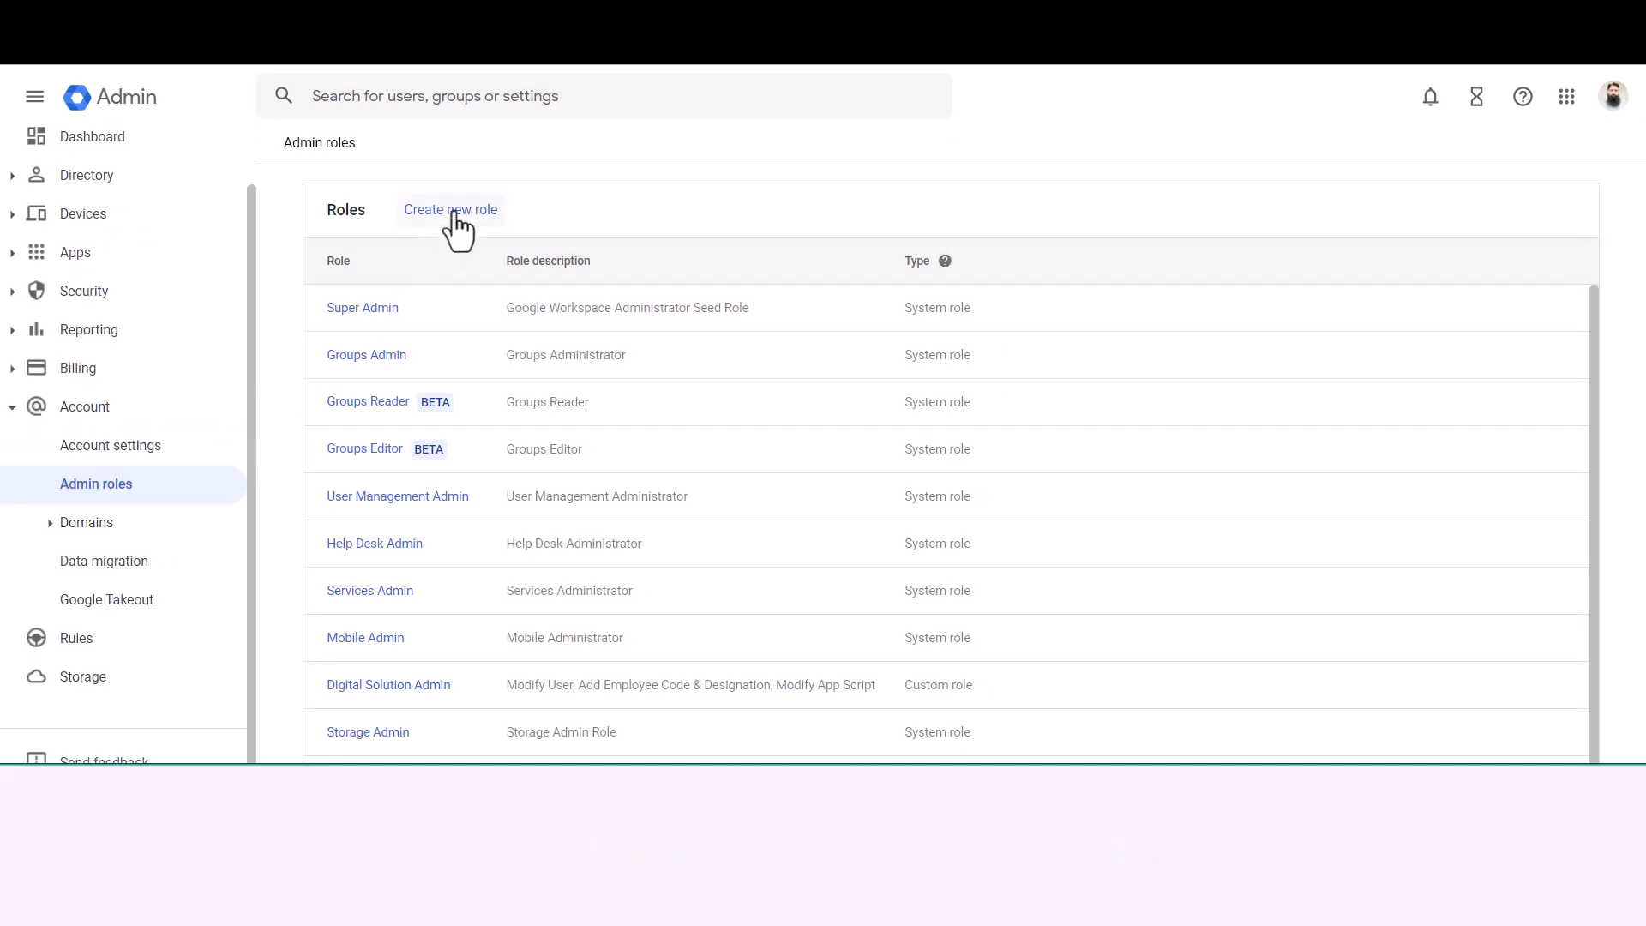
Step: Start a new admin role and name it OU Manager
click(494, 212)
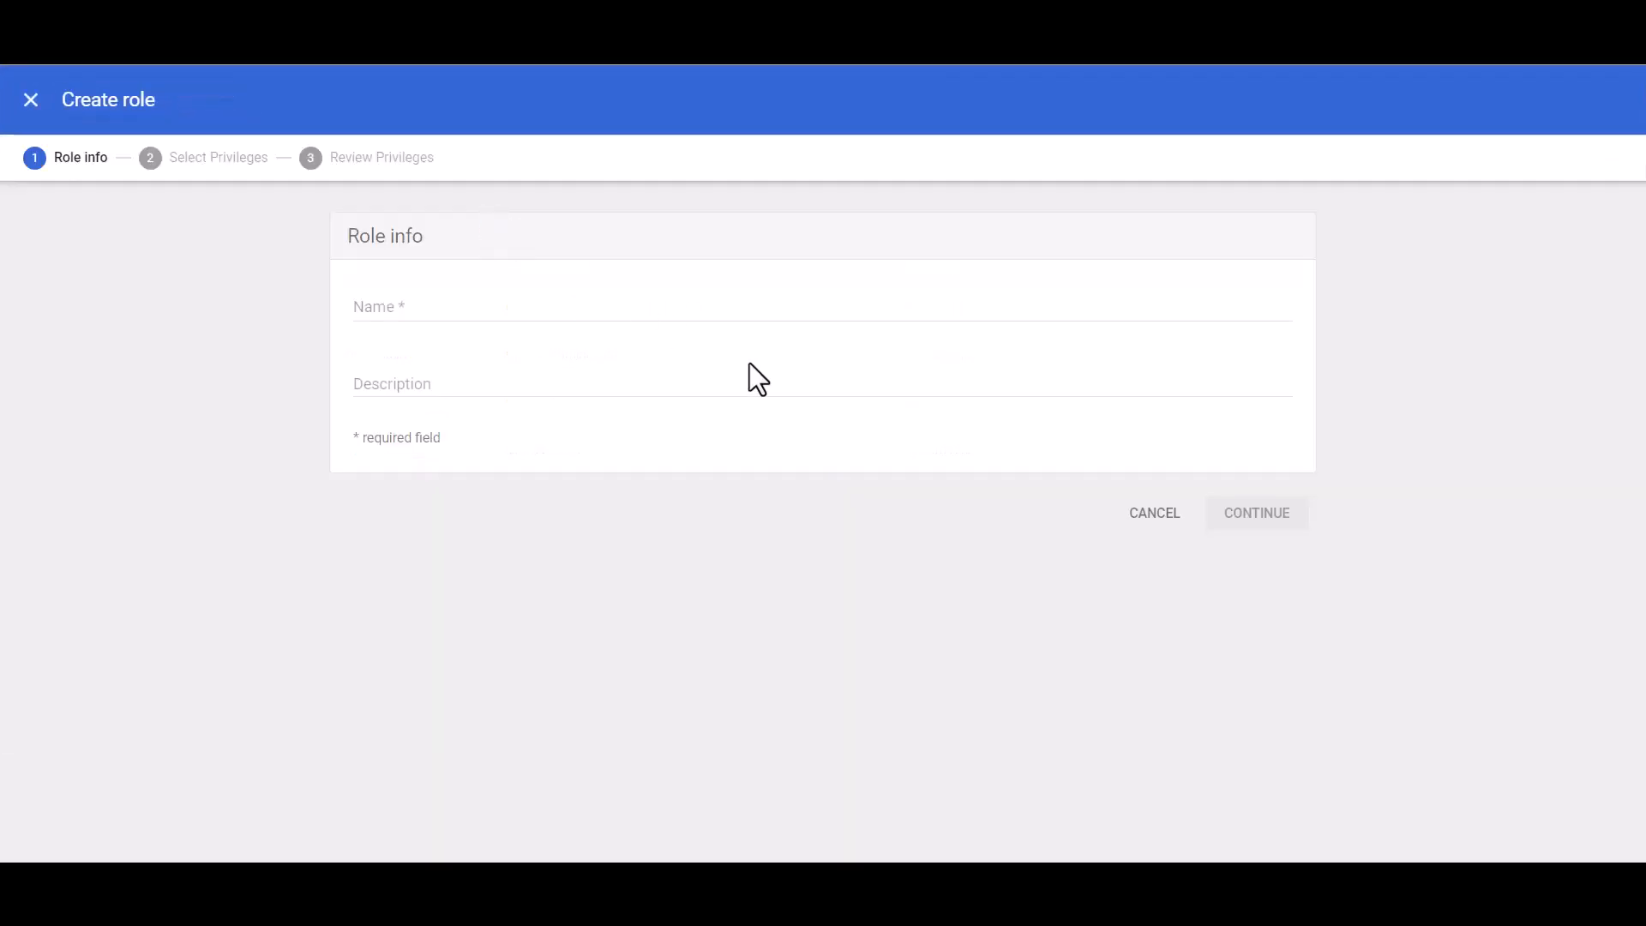
click(478, 307)
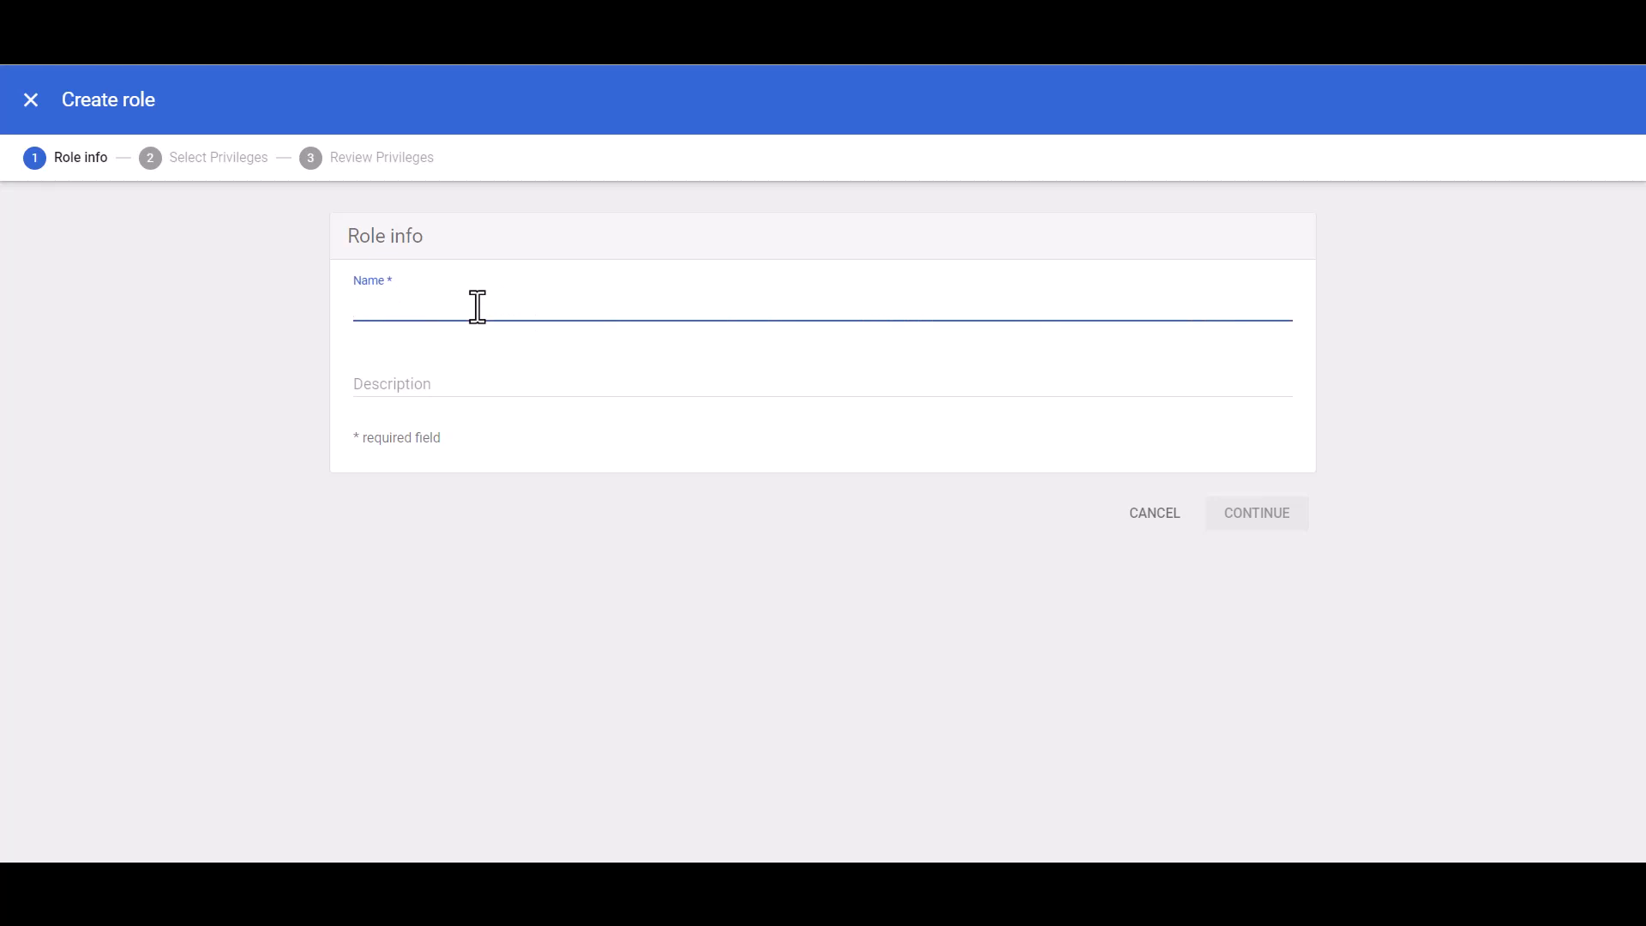
text(OU)
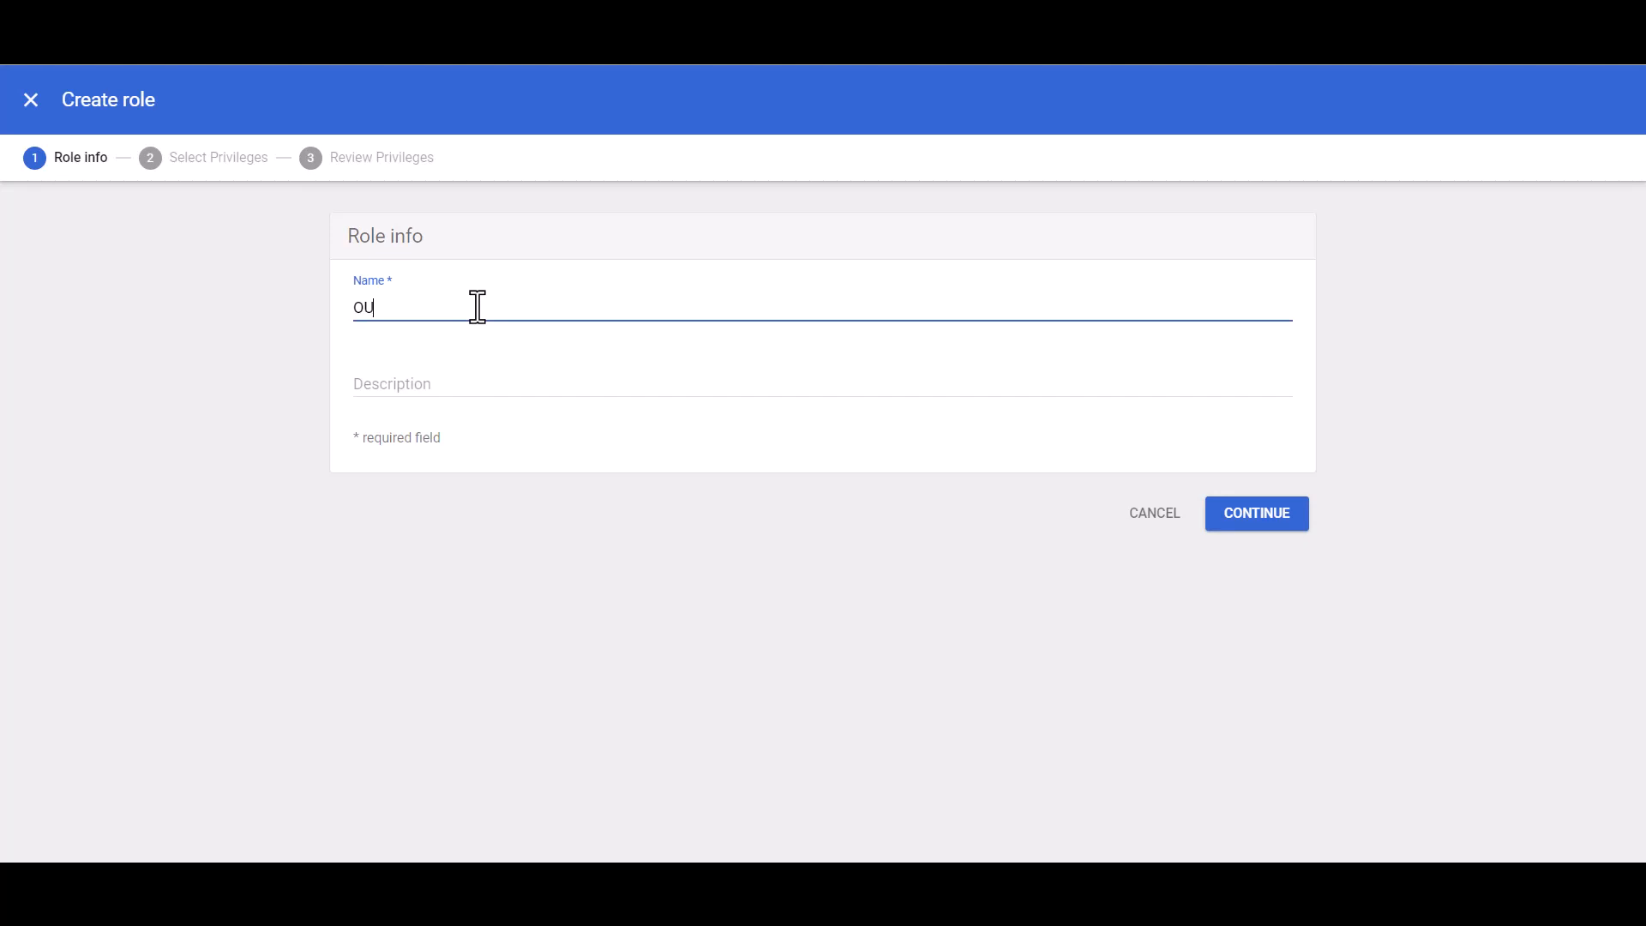
text( Manager)
Step: Enter the role description "OU Manager create, update and delete OUs" and continue to privilege selection
click(424, 390)
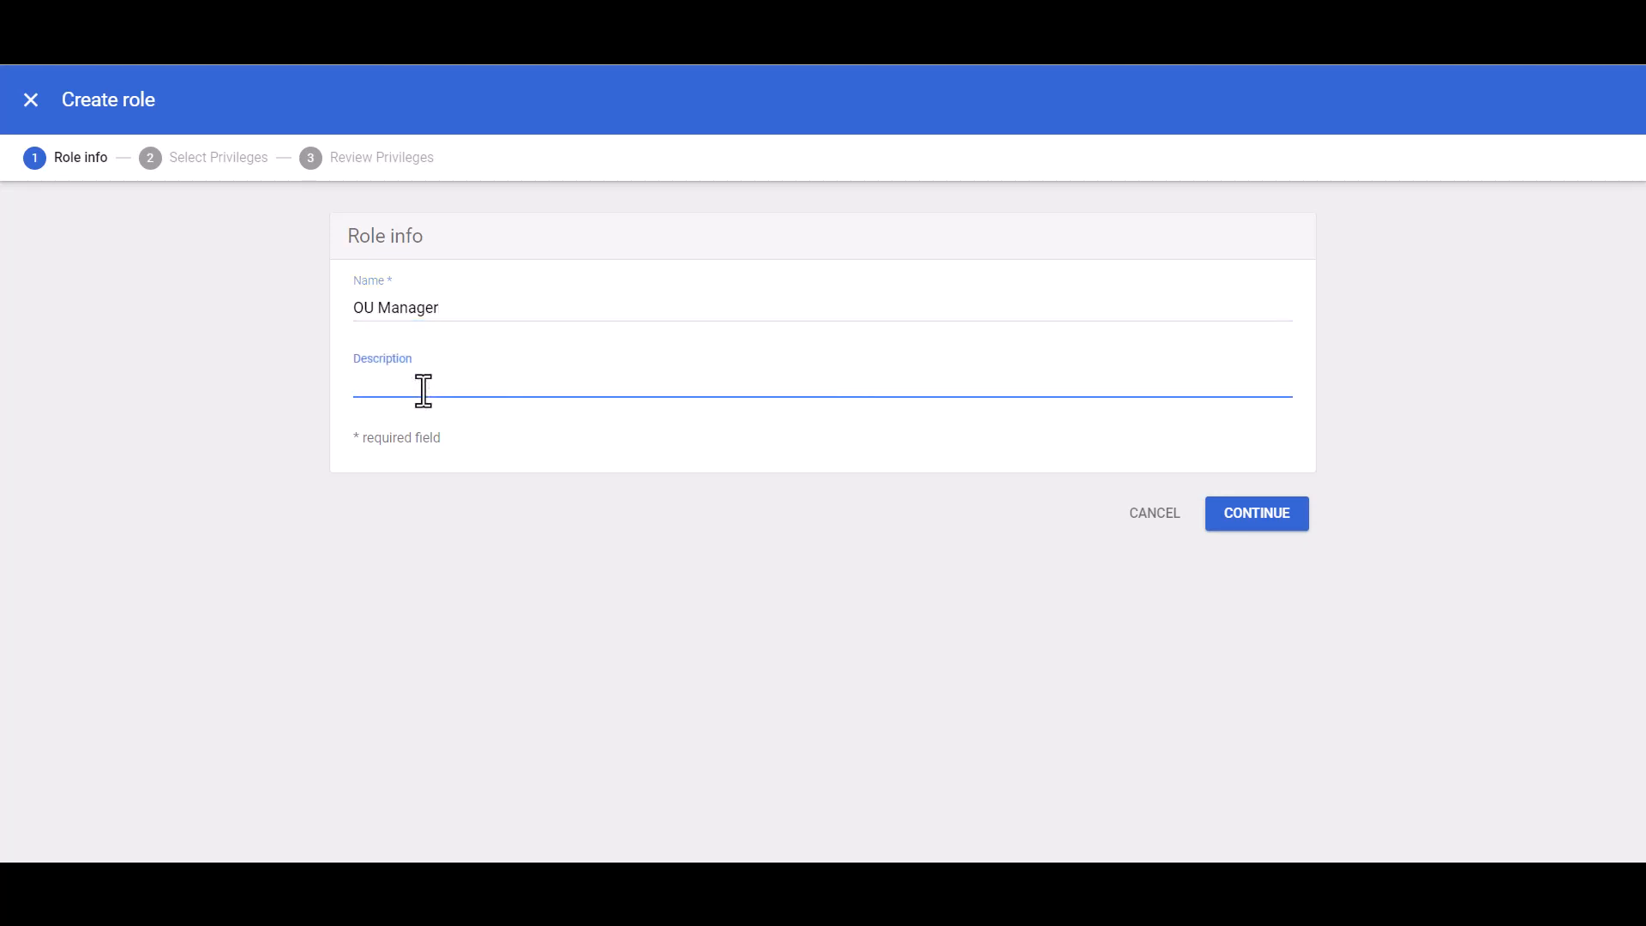
text(O)
text(U Manager)
text( create)
text(, u)
key(BackSpace)
text(update and delete)
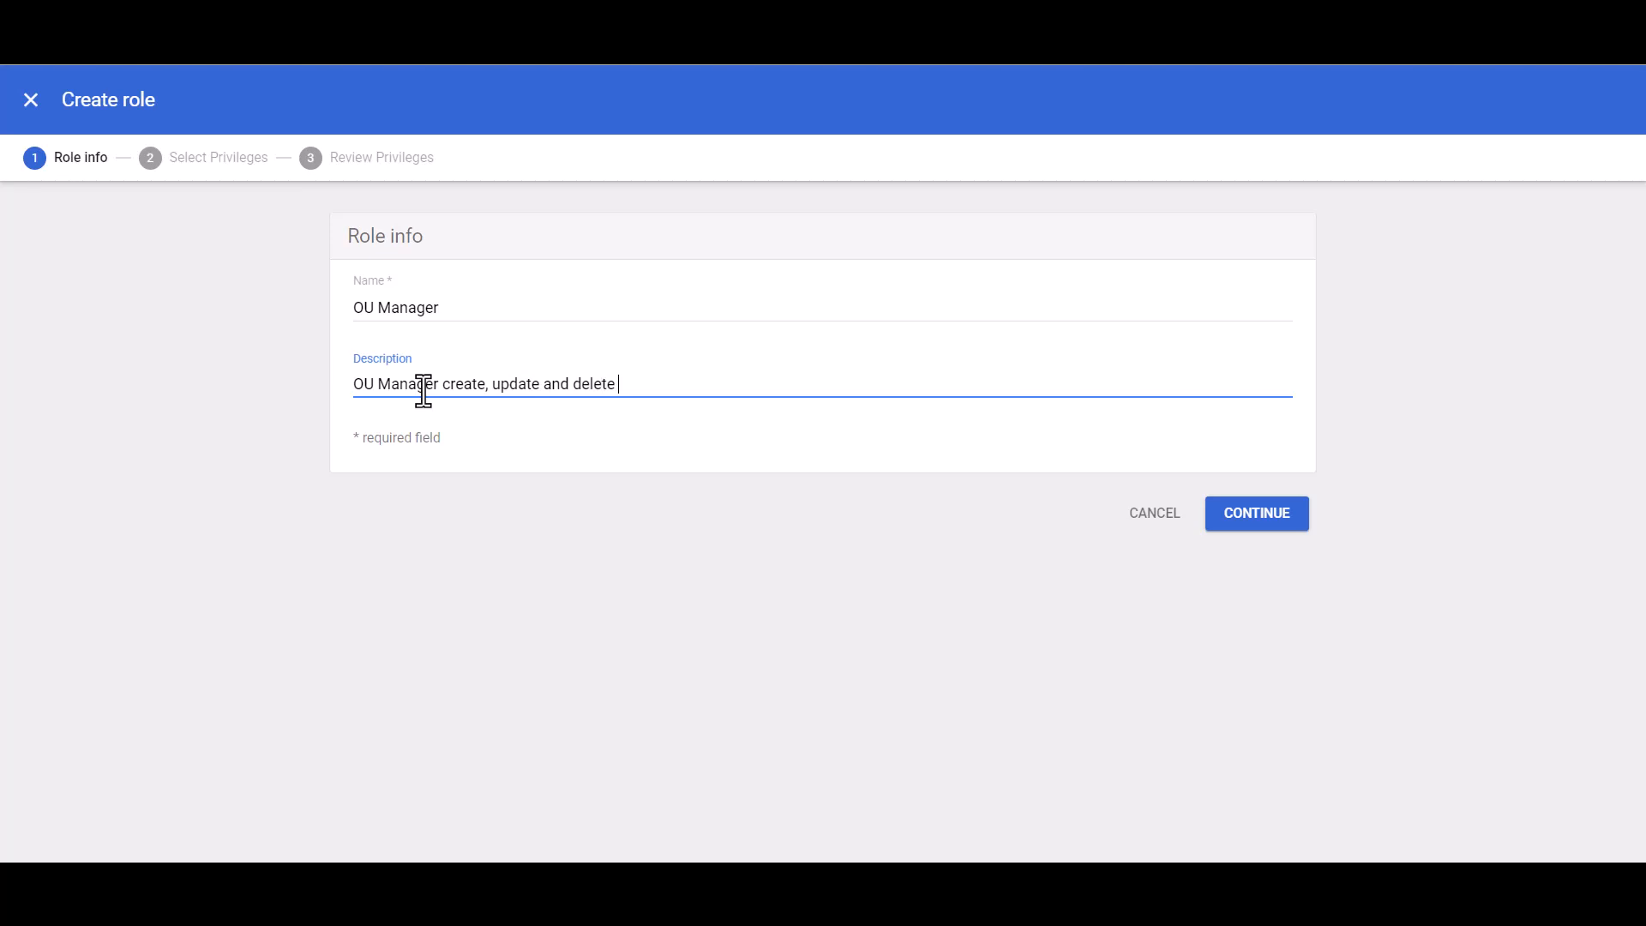
text( OUs)
click(1269, 518)
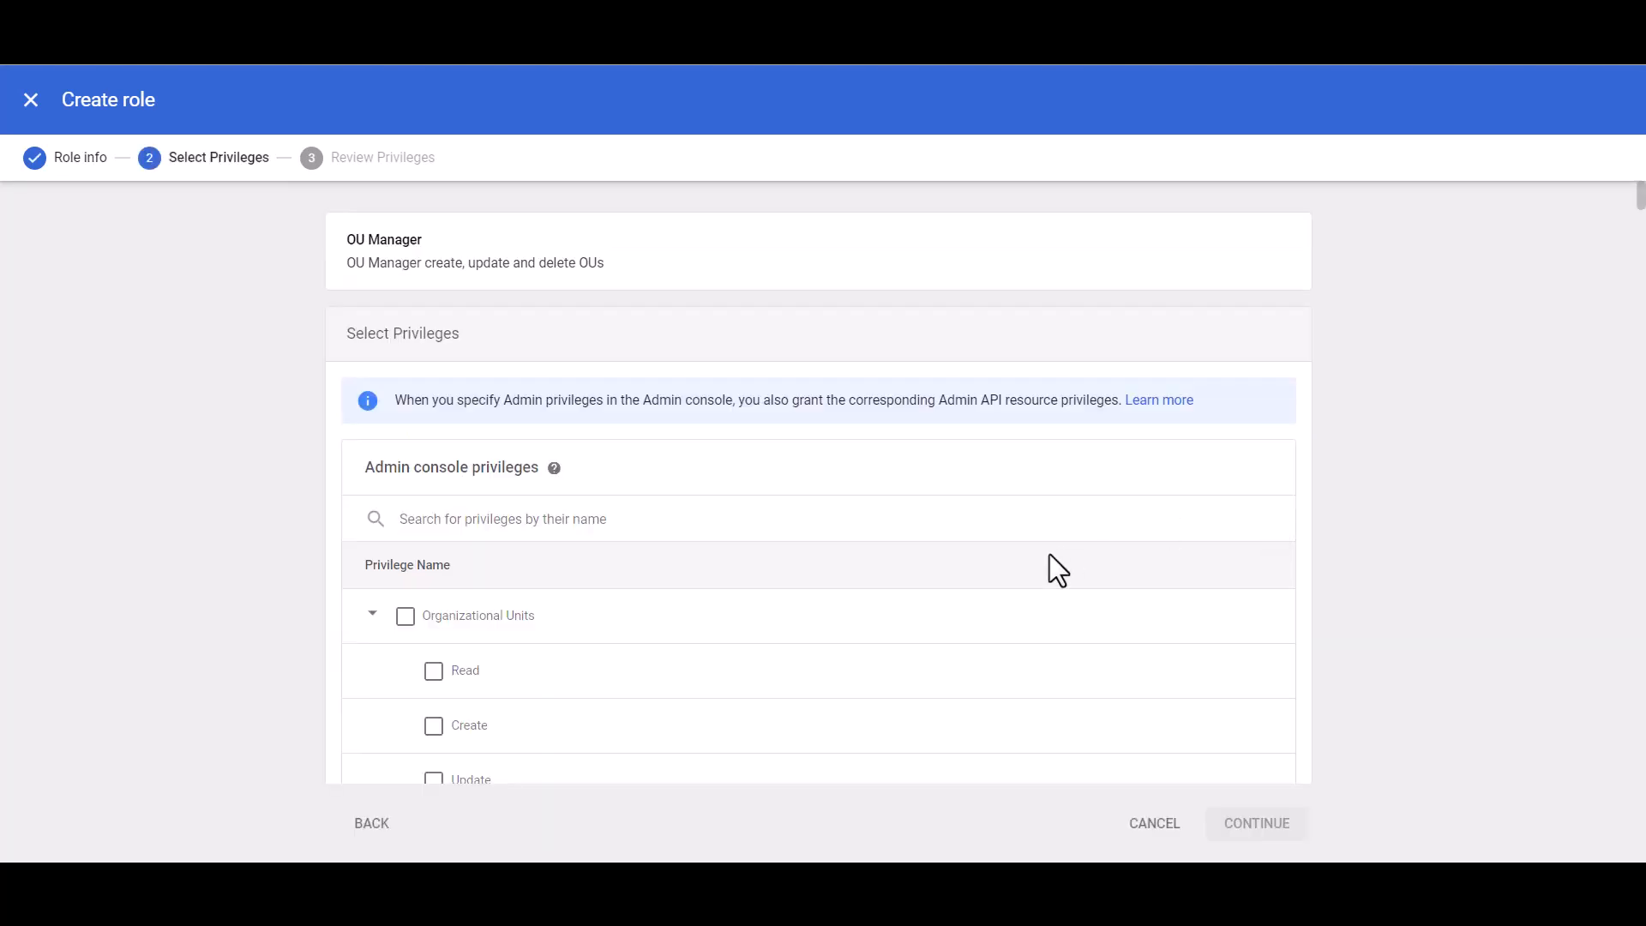
Step: Grant the role all Organizational Units privileges in the Admin console, review the selected privileges and create the role
scroll(828, 653, down, 2)
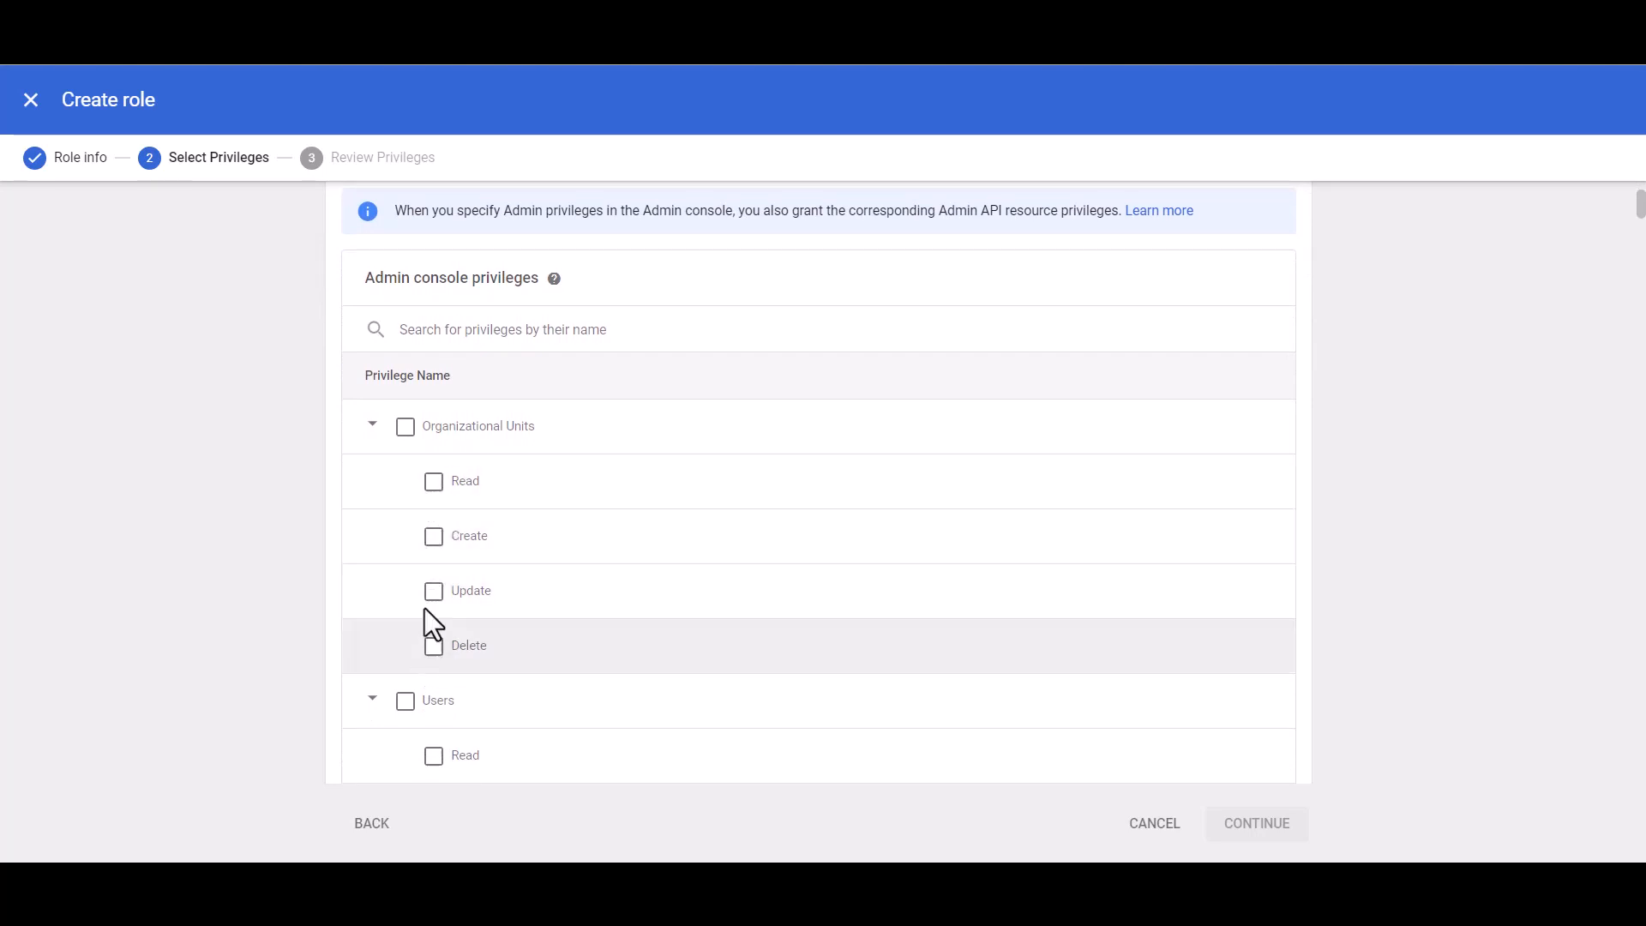
click(405, 426)
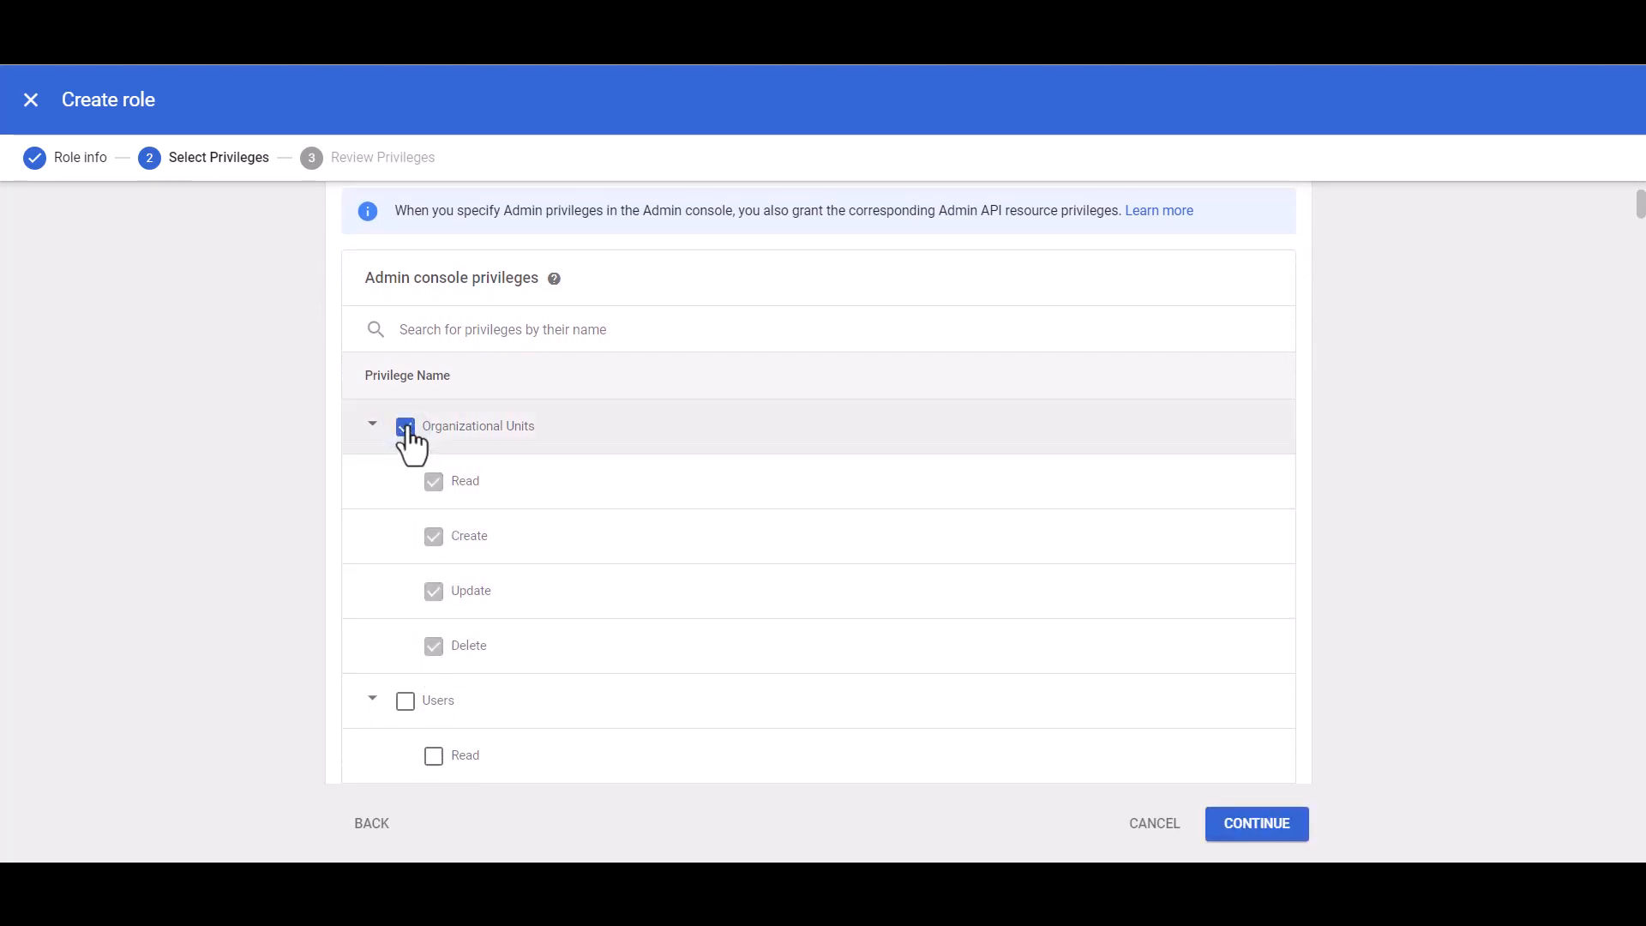
click(1257, 825)
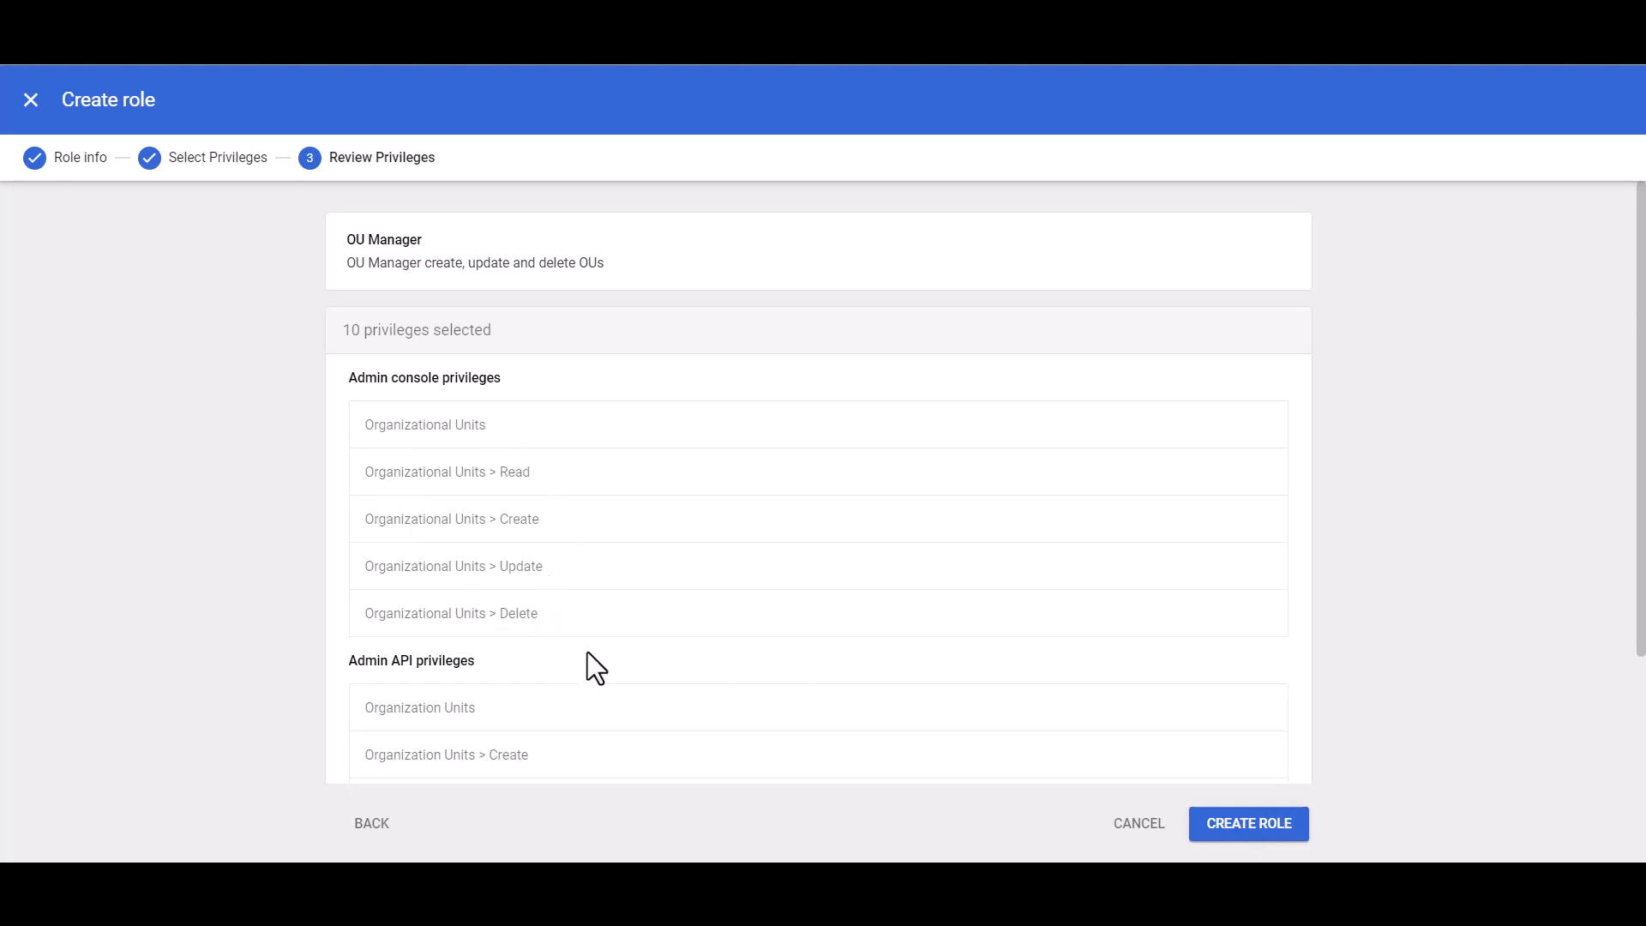
scroll(588, 653, down, 1)
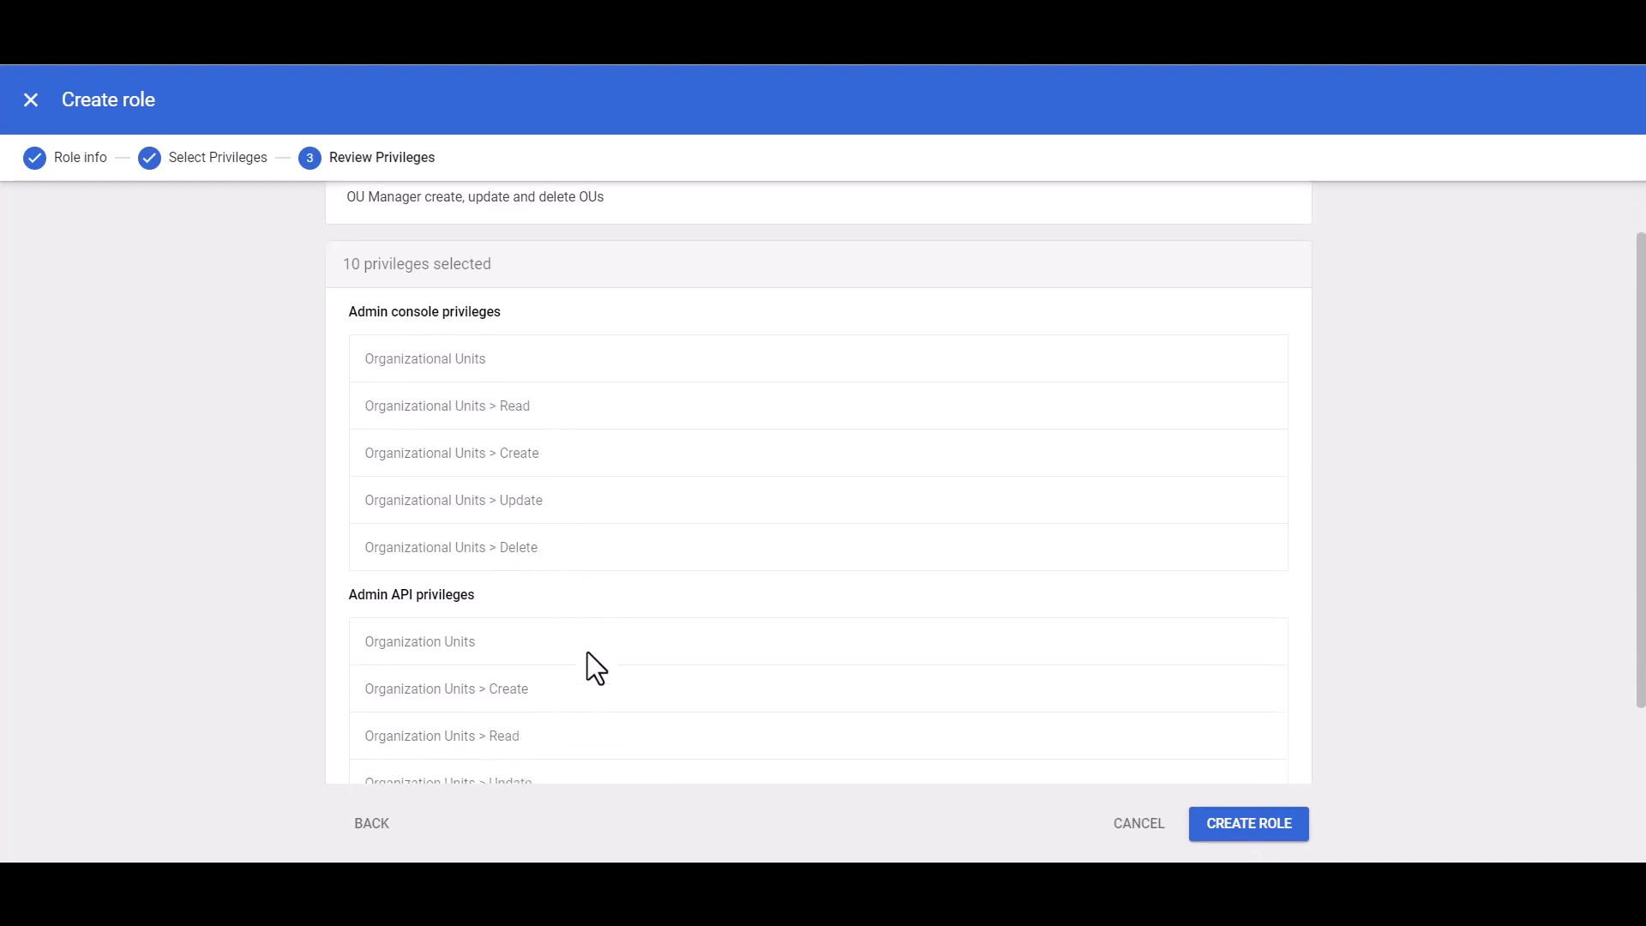
scroll(589, 653, down, 1)
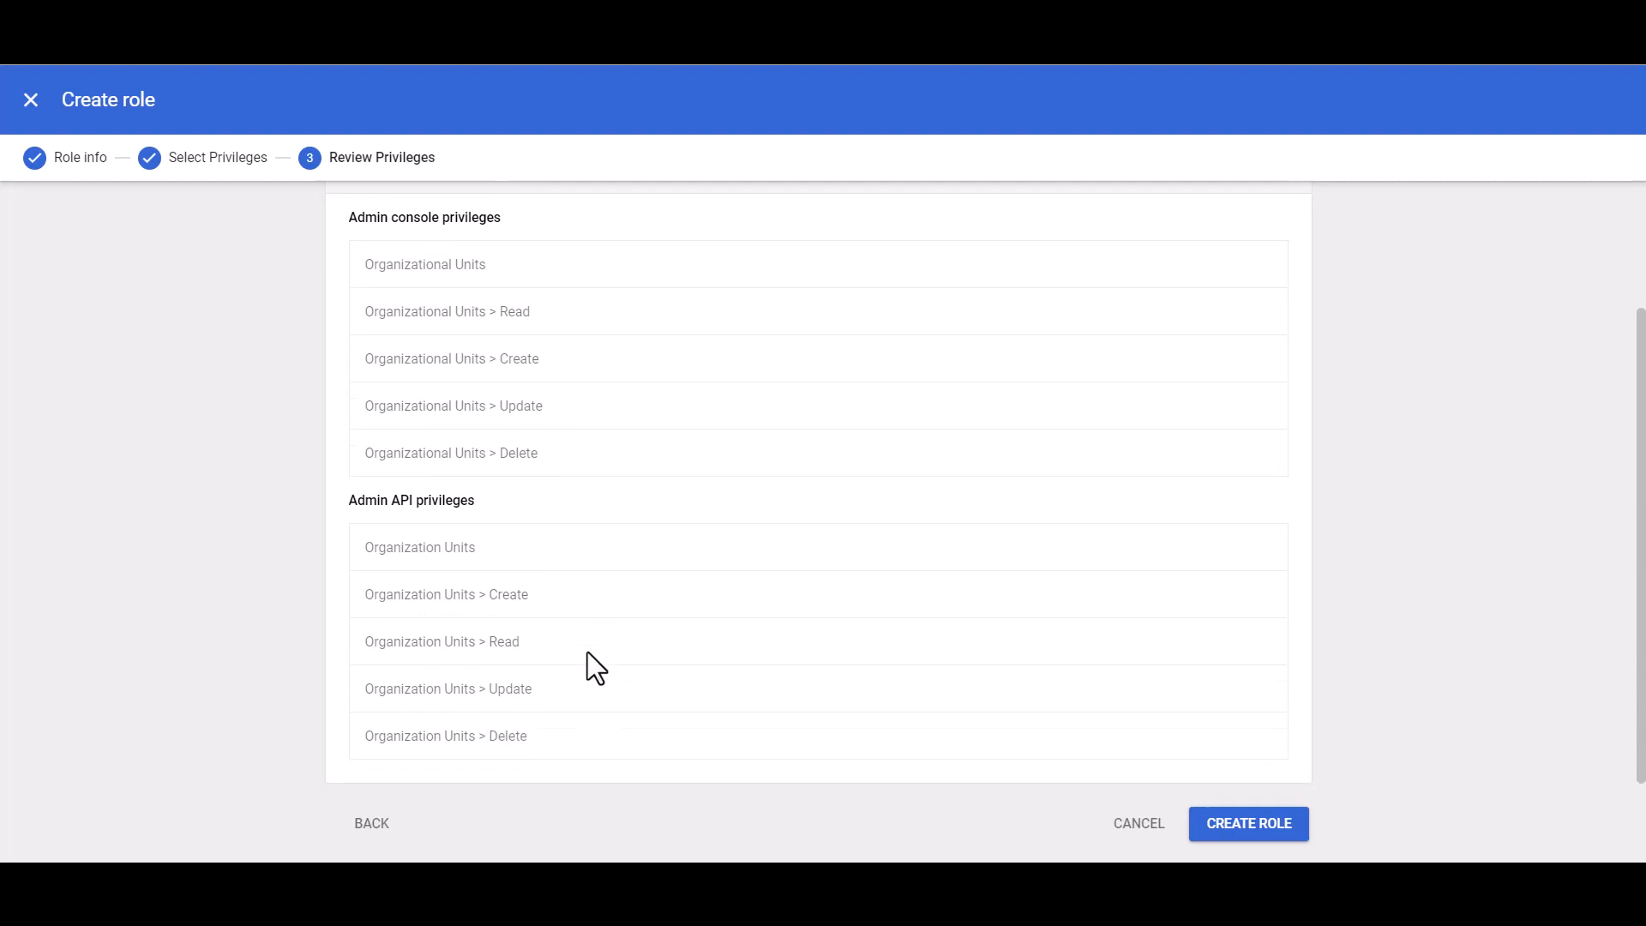
scroll(588, 654, up, 2)
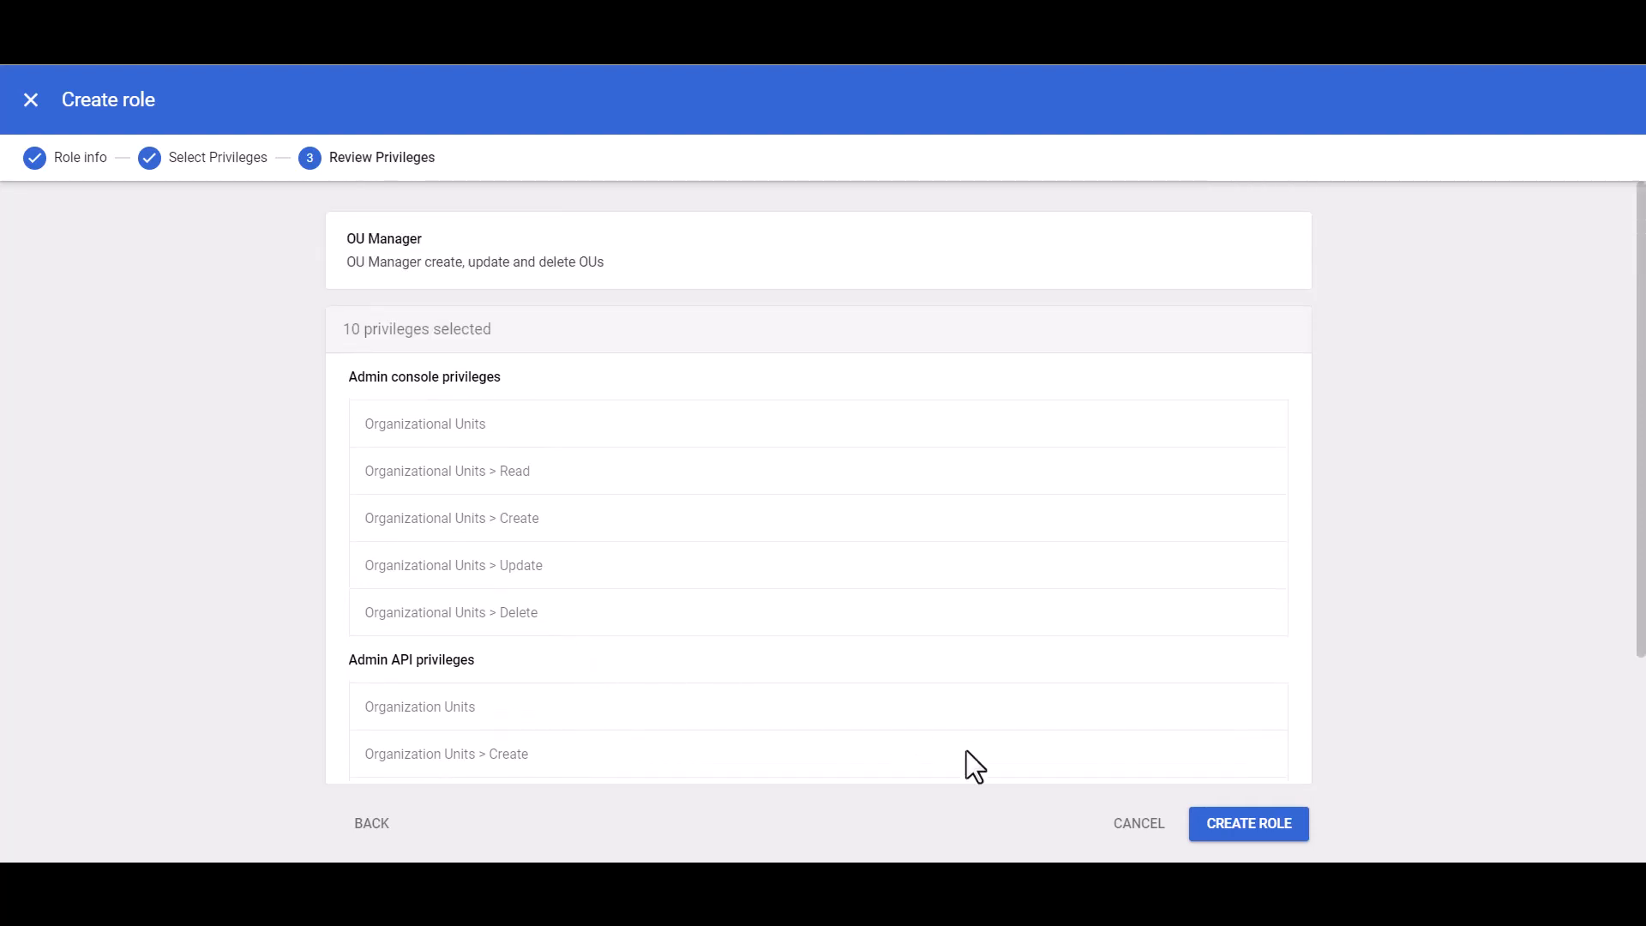
click(1252, 825)
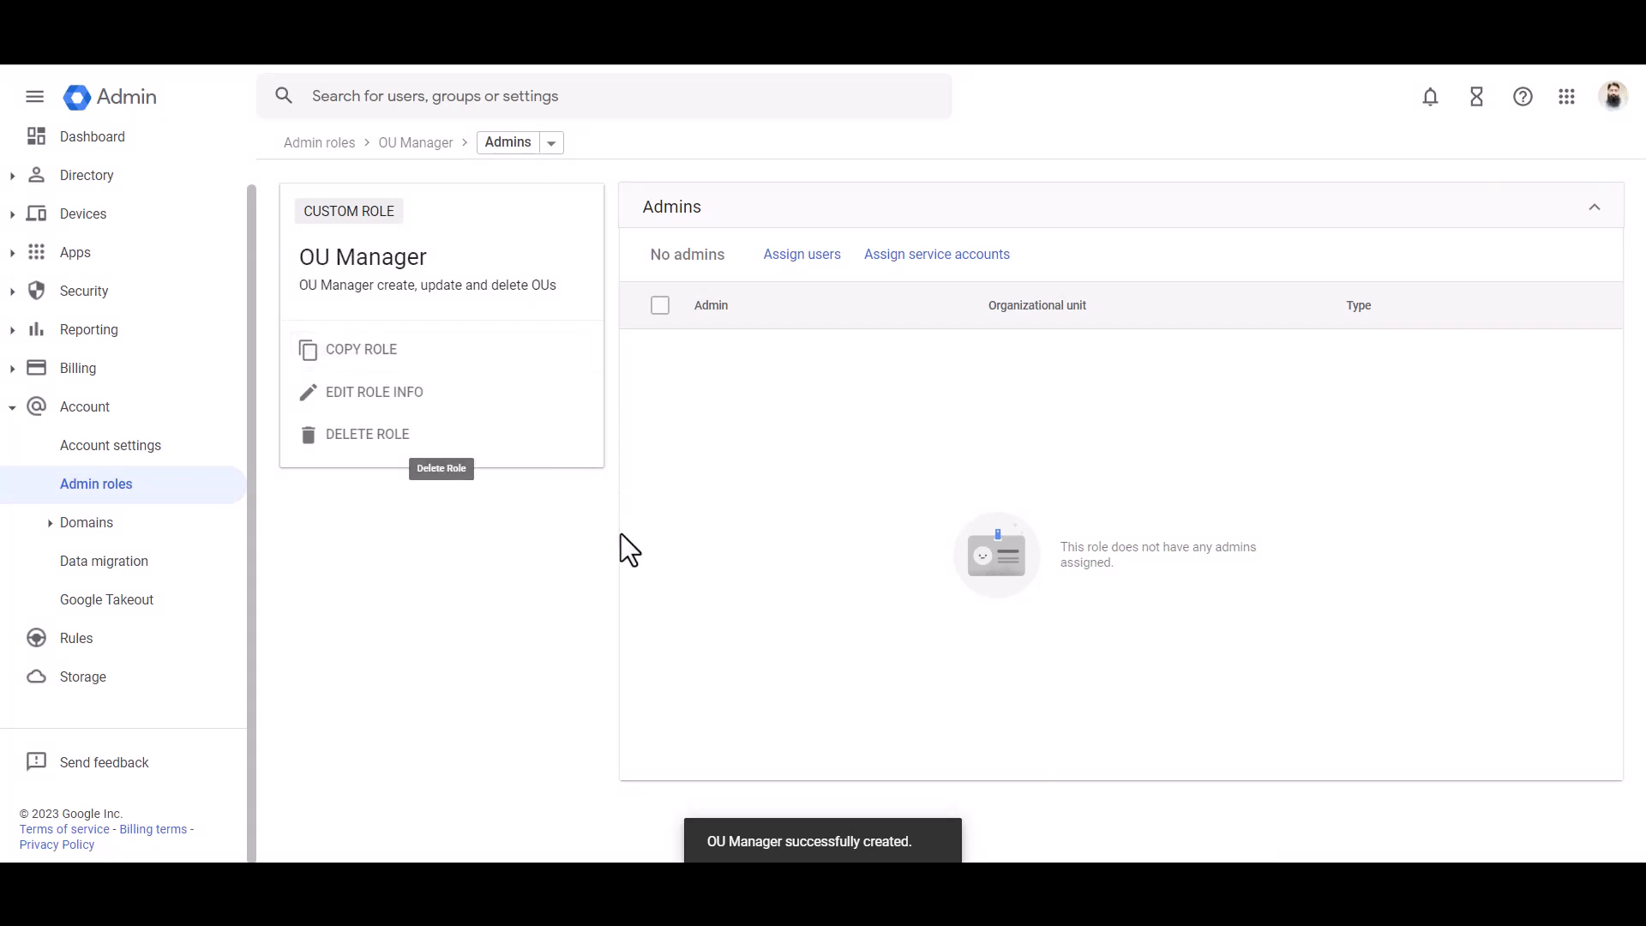
Step: Search the users for "test" and assign the OU Manager role to the Test Mail account
click(813, 267)
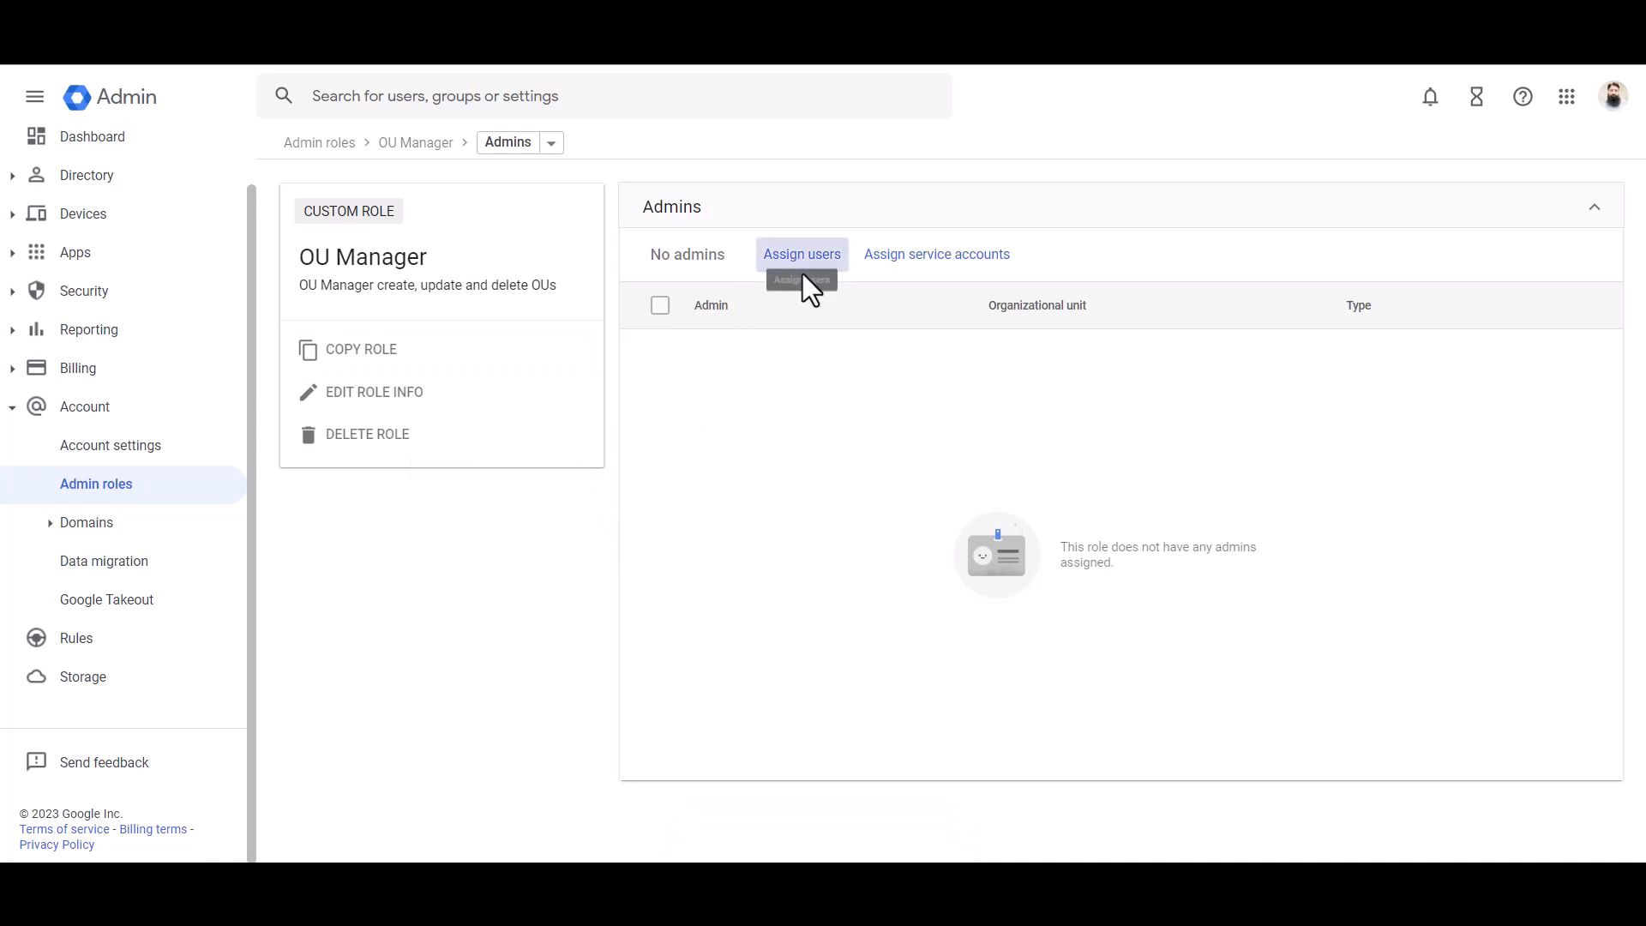
click(836, 270)
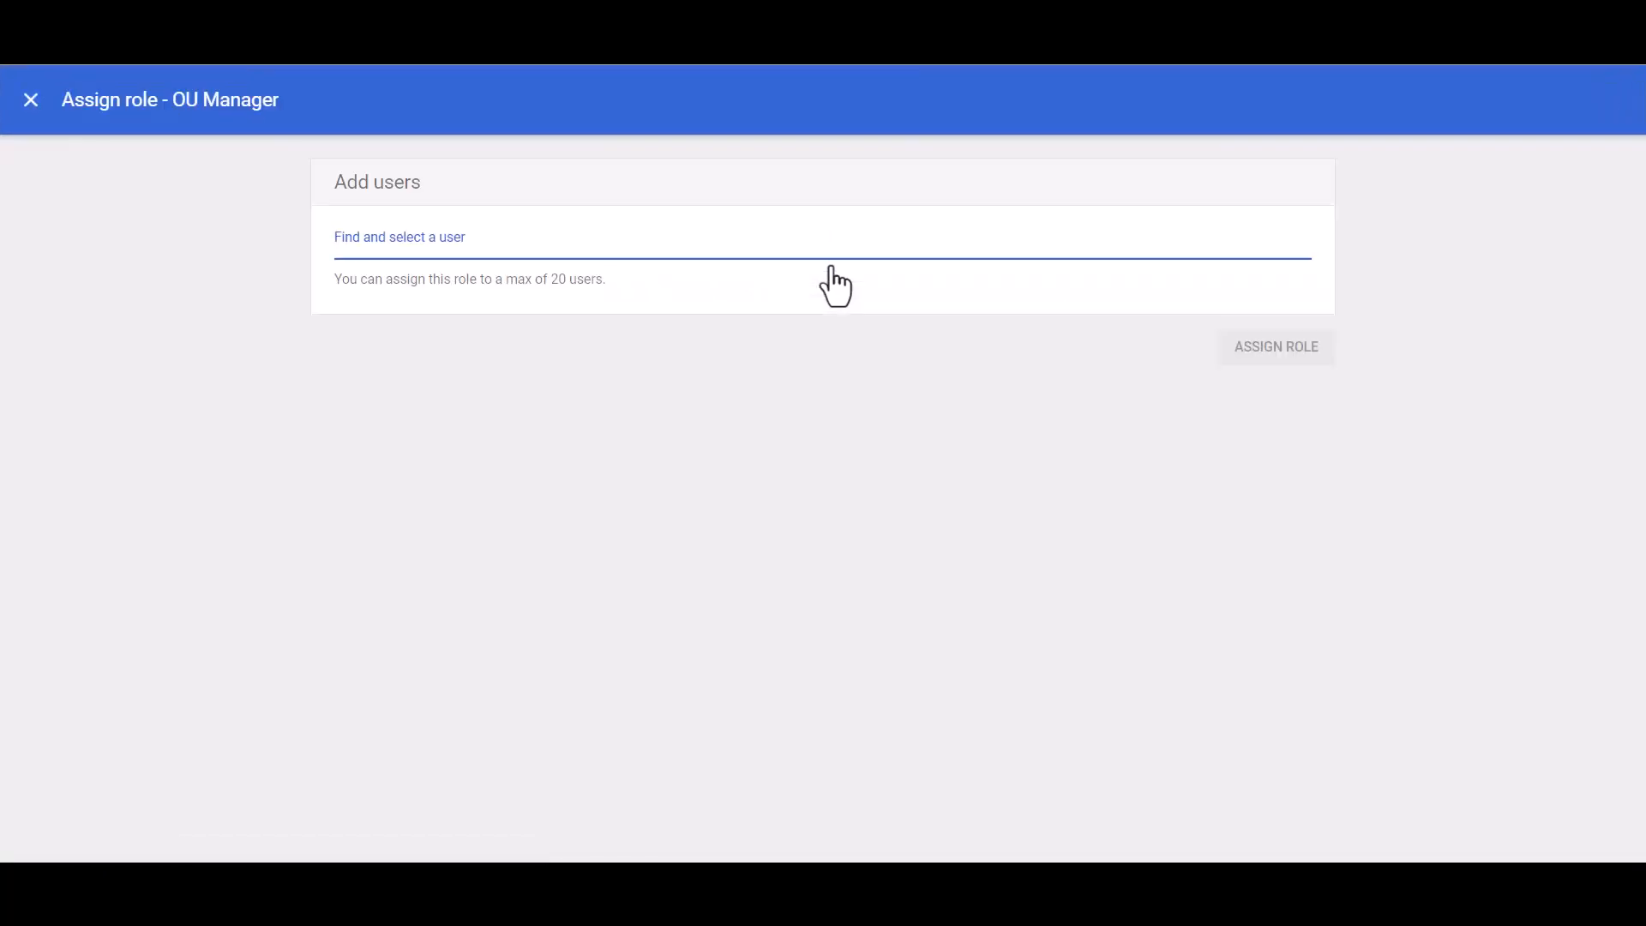
text(test)
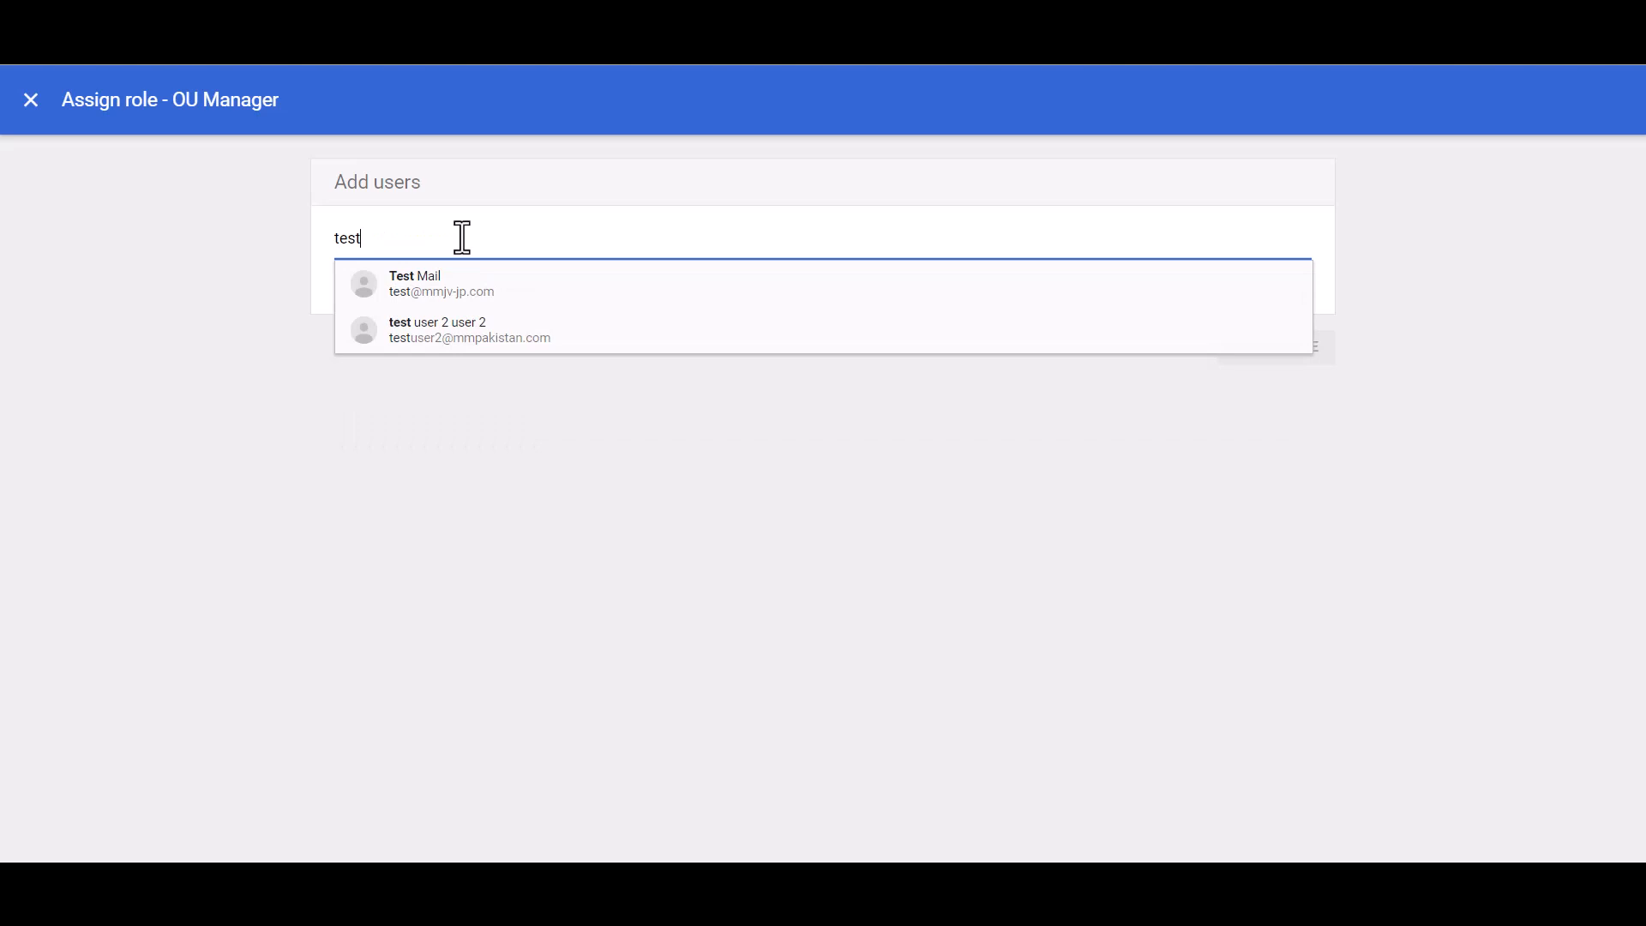
click(472, 287)
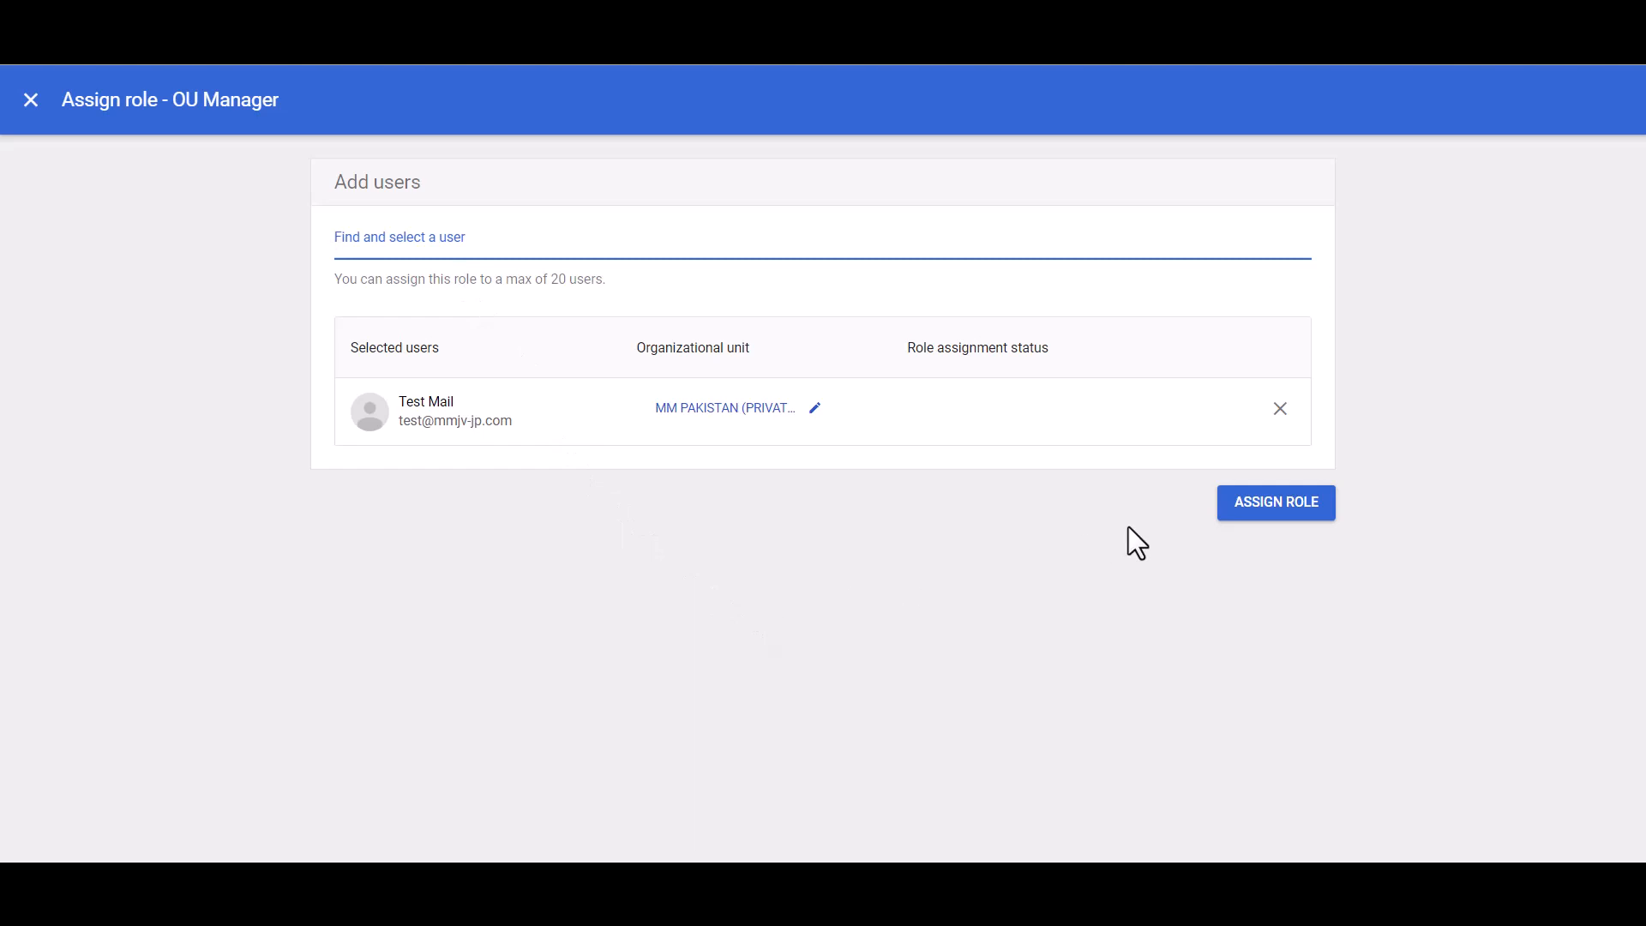
click(1316, 513)
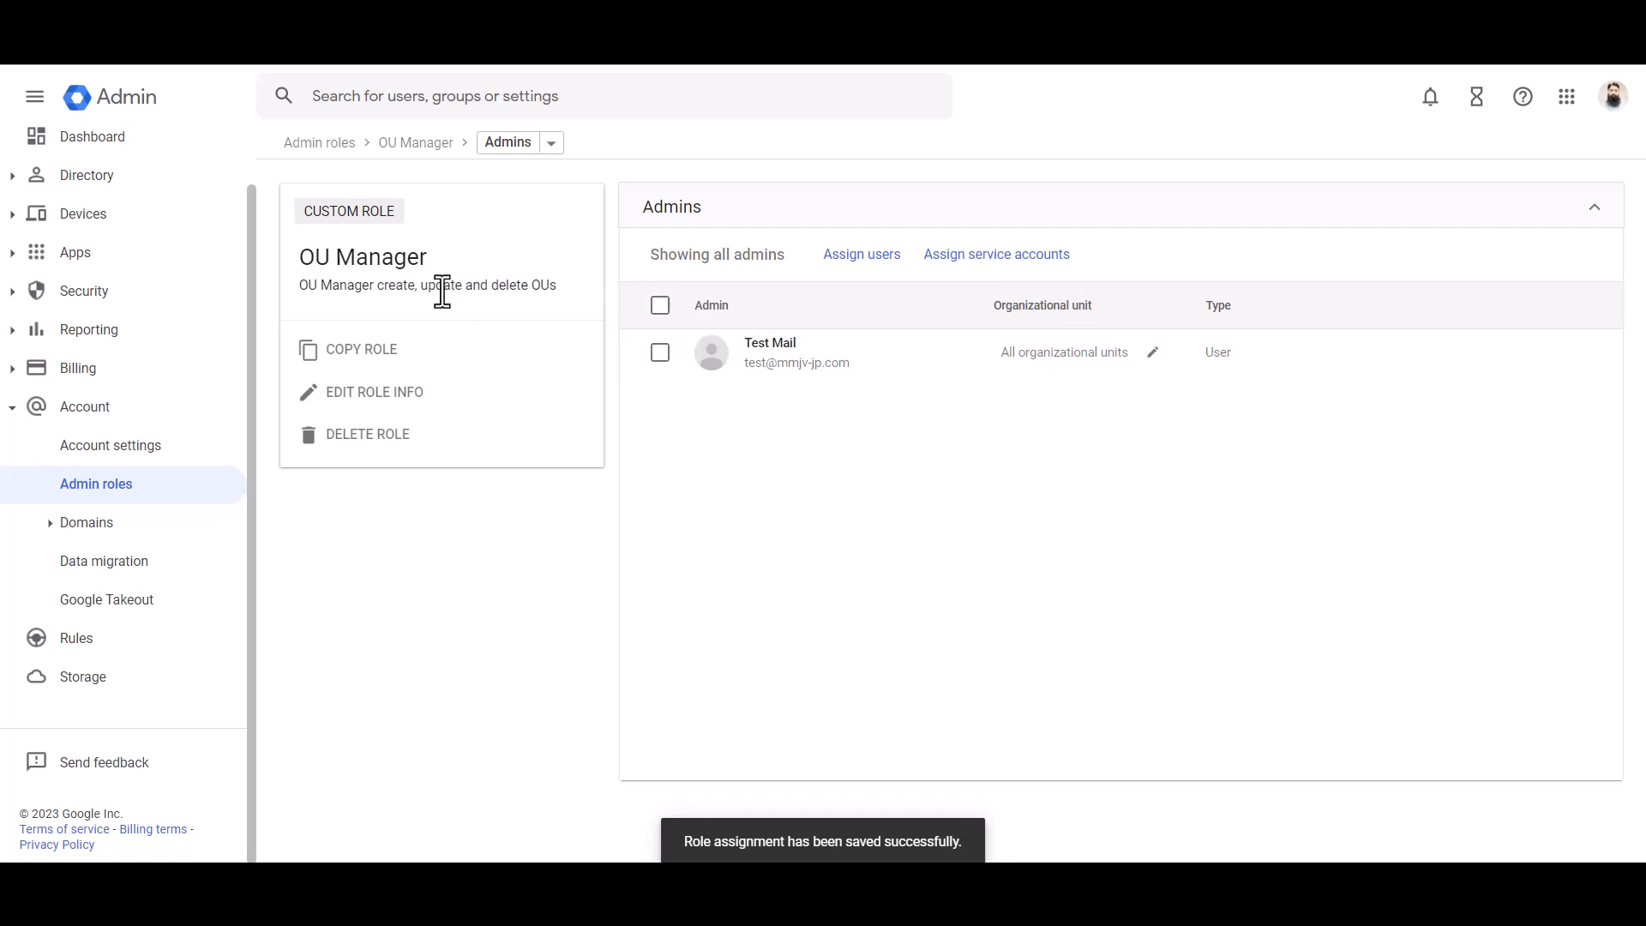
Step: Unassign the OU Manager role from the Test Mail account
click(658, 354)
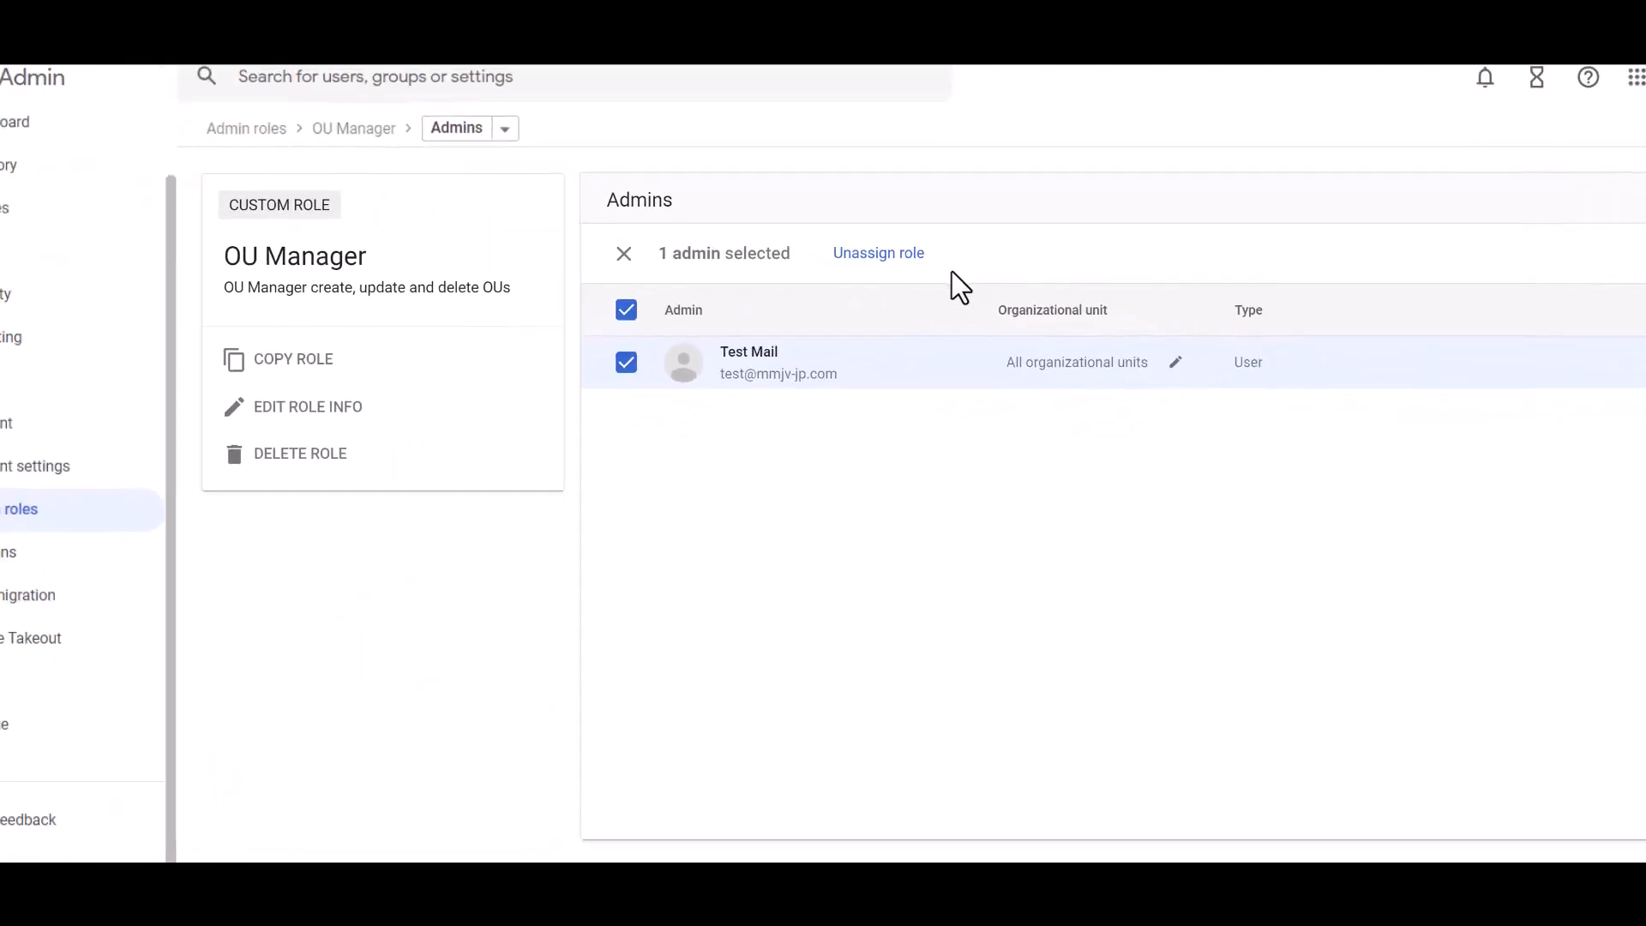
click(902, 267)
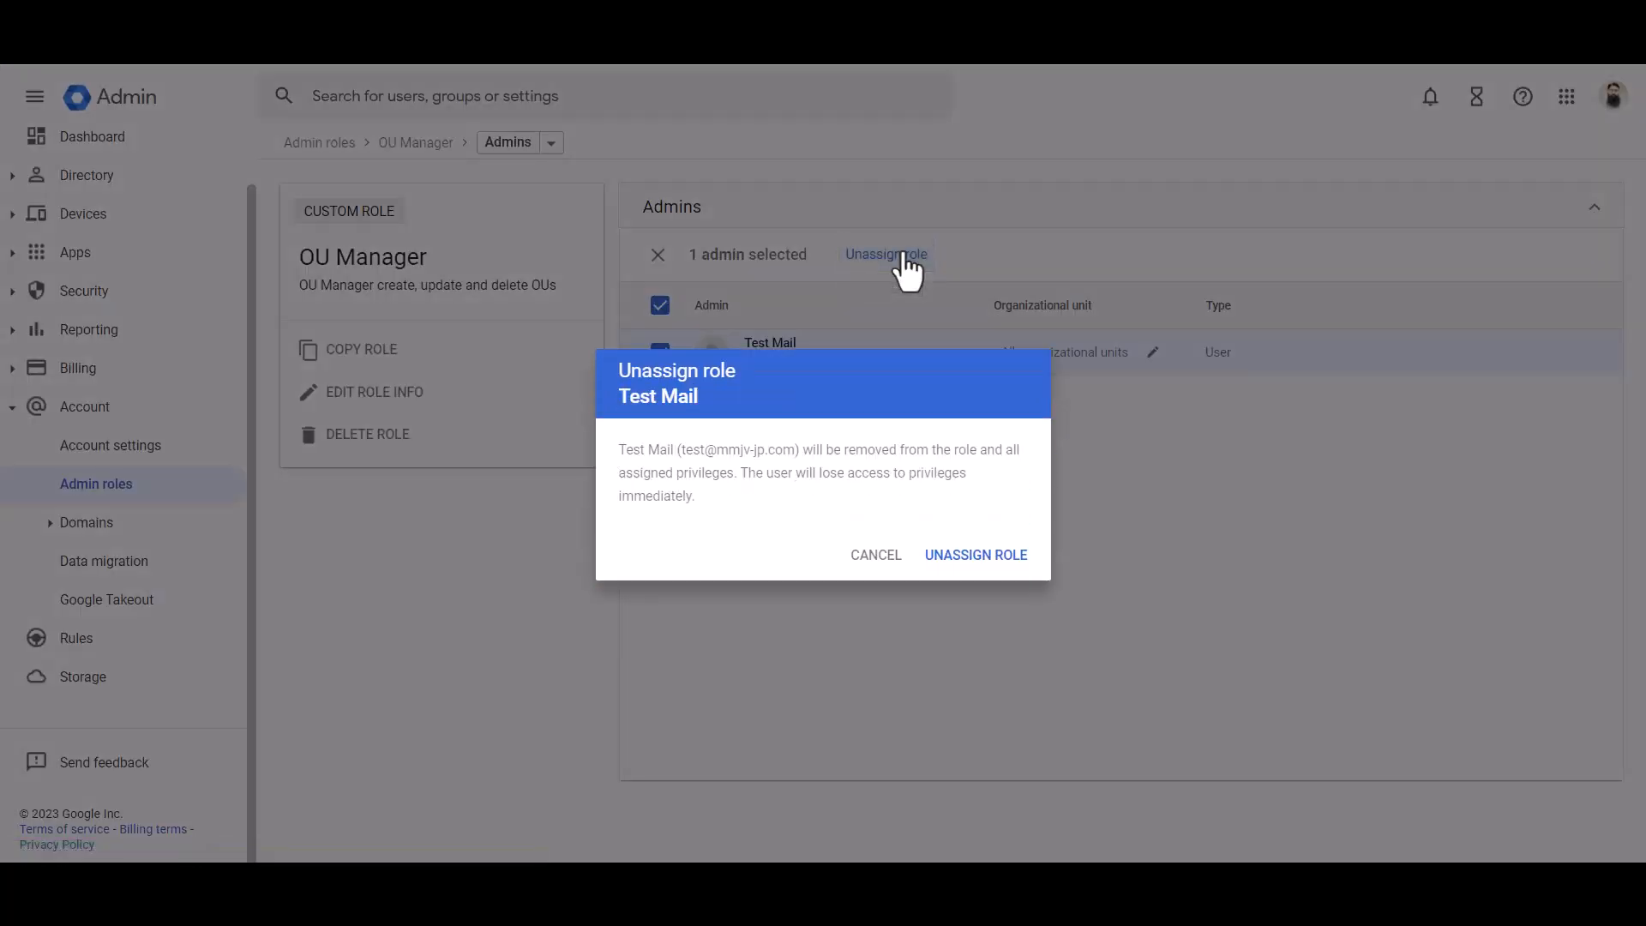
click(969, 558)
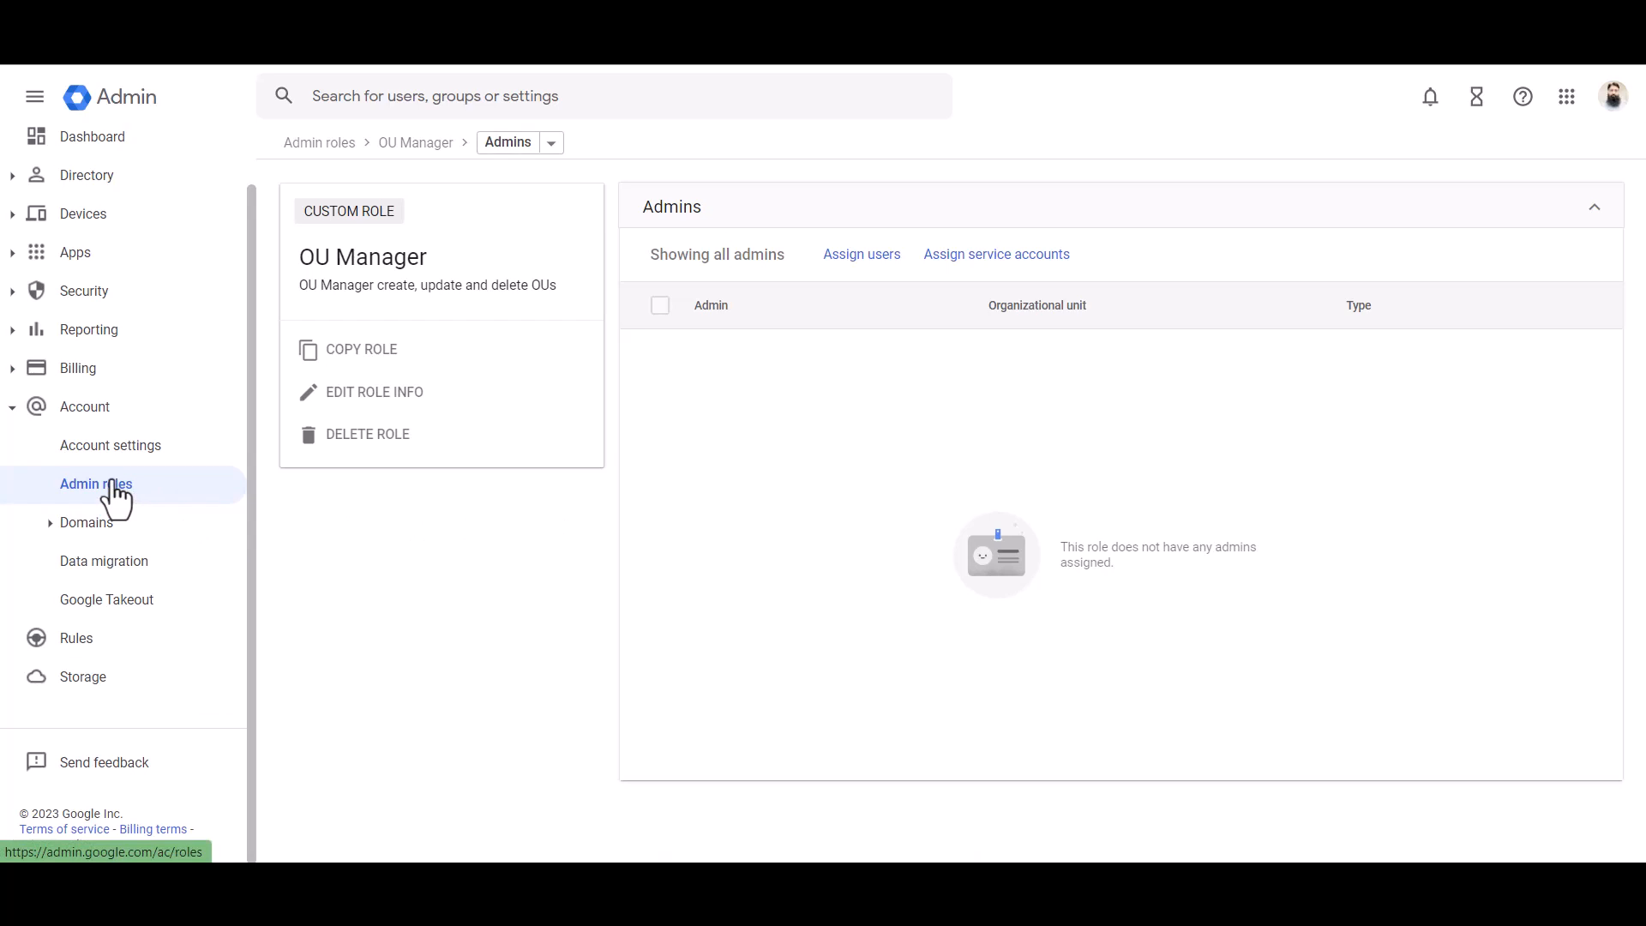
click(315, 403)
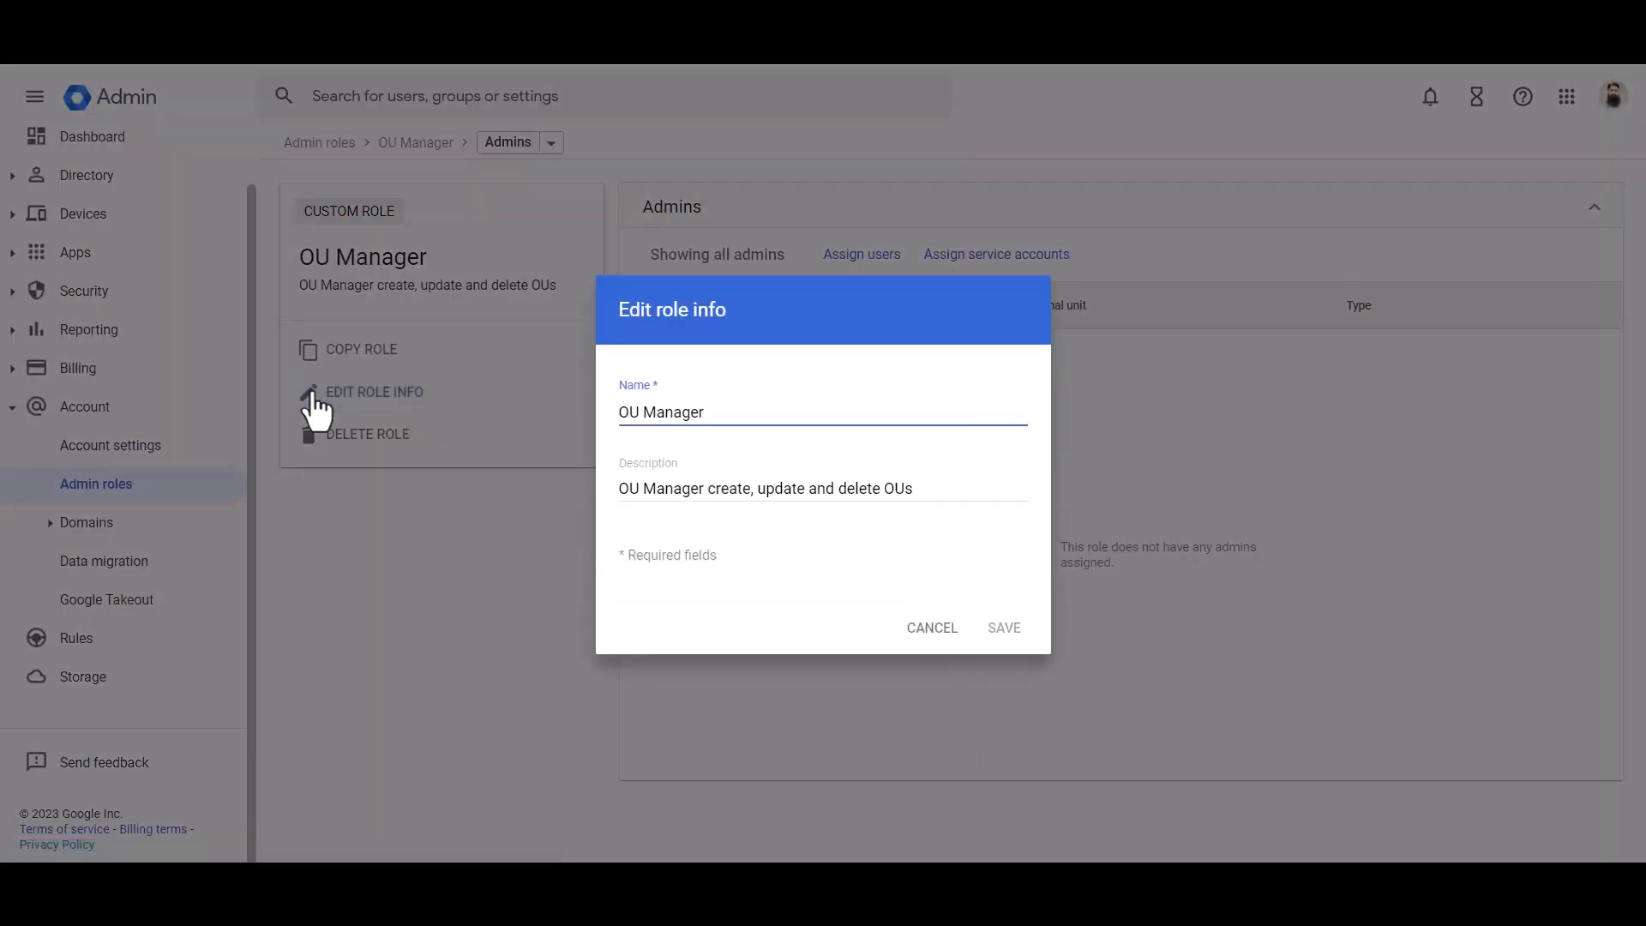
click(927, 494)
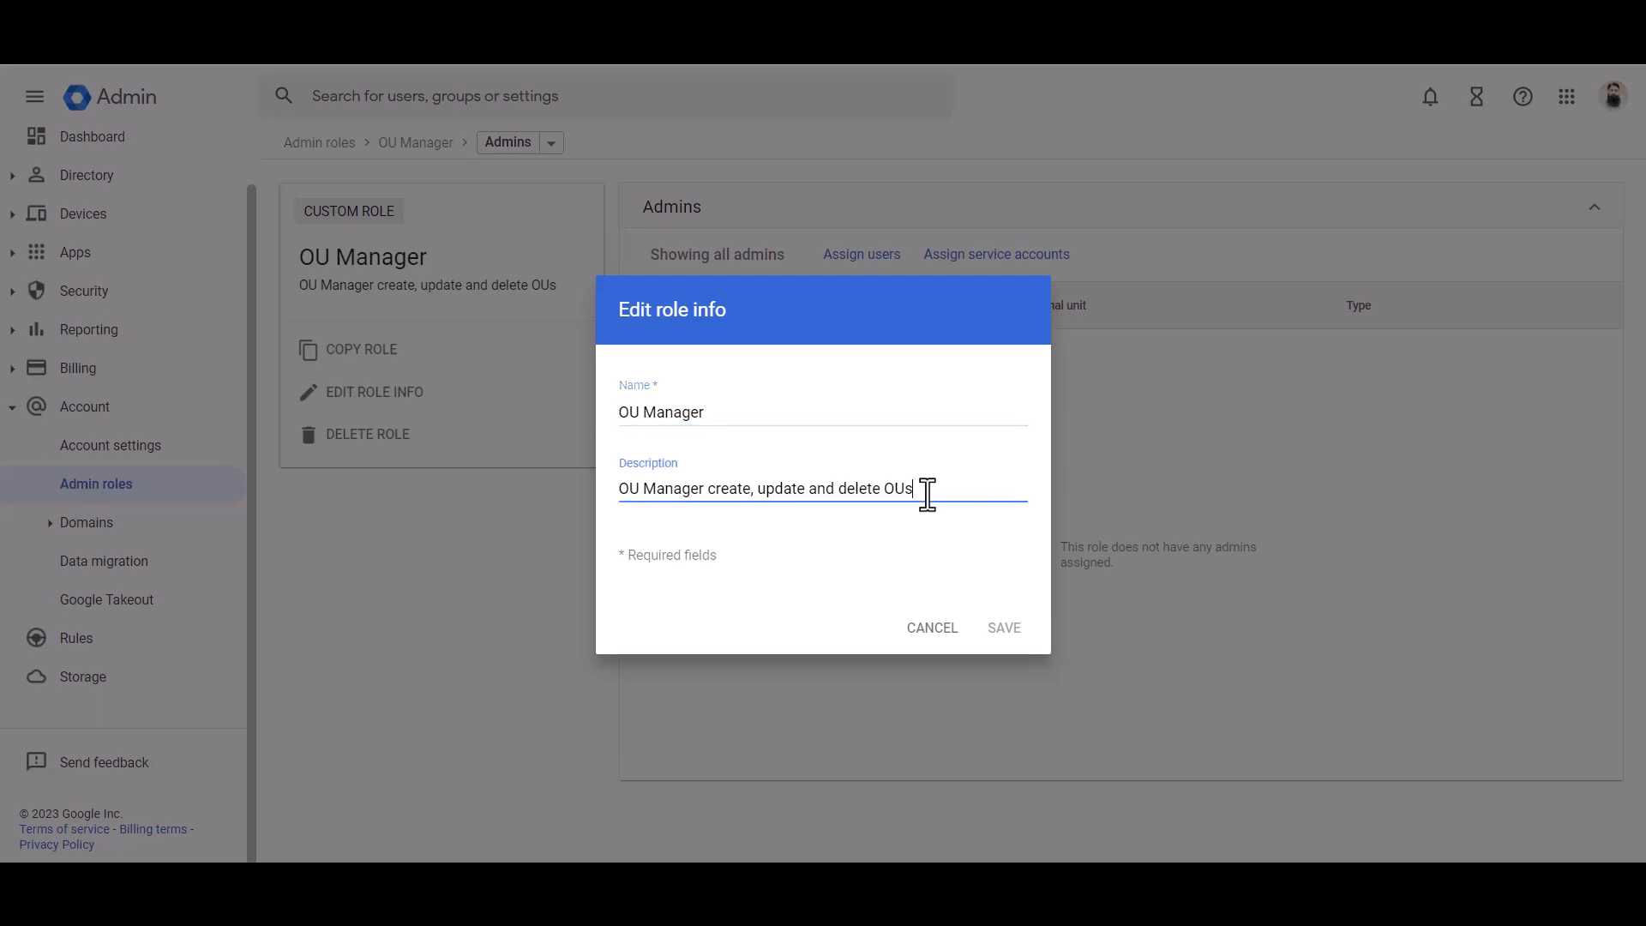
text(...)
key(BackSpace)
key(BackSpace)
key(BackSpace)
key(BackSpace)
key(BackSpace)
key(BackSpace)
key(BackSpace)
key(BackSpace)
key(BackSpace)
key(BackSpace)
key(BackSpace)
key(BackSpace)
key(BackSpace)
key(BackSpace)
key(BackSpace)
key(BackSpace)
key(BackSpace)
text(and delete OUs)
click(929, 632)
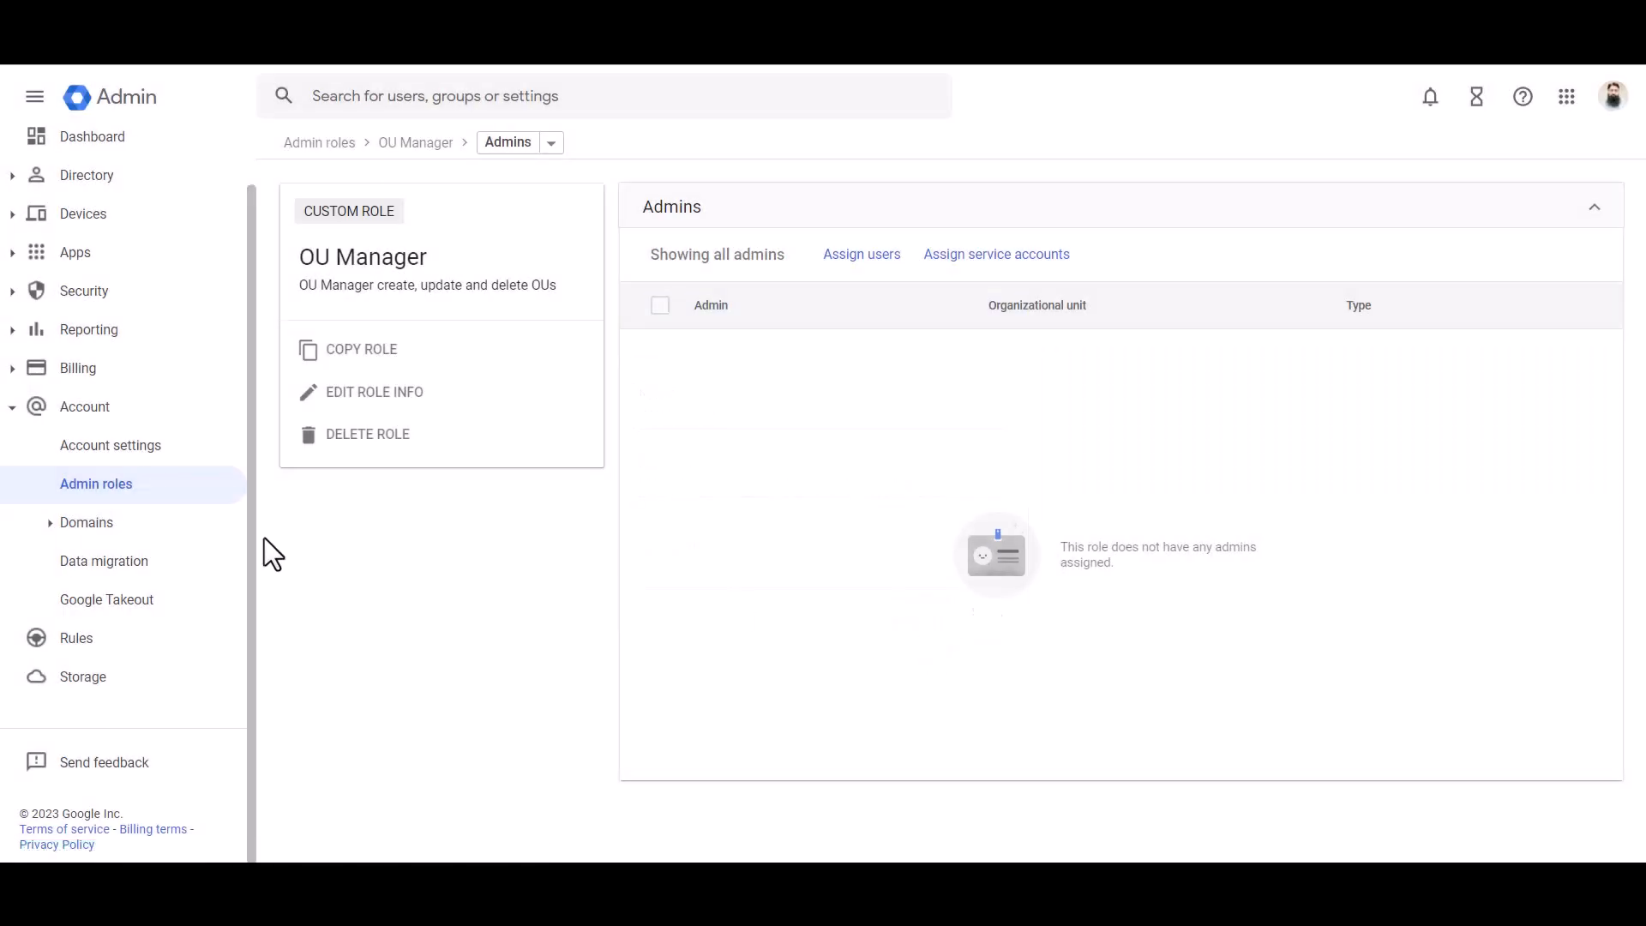
Step: Return to the list of admin roles and delete the custom OU Manager role
click(99, 493)
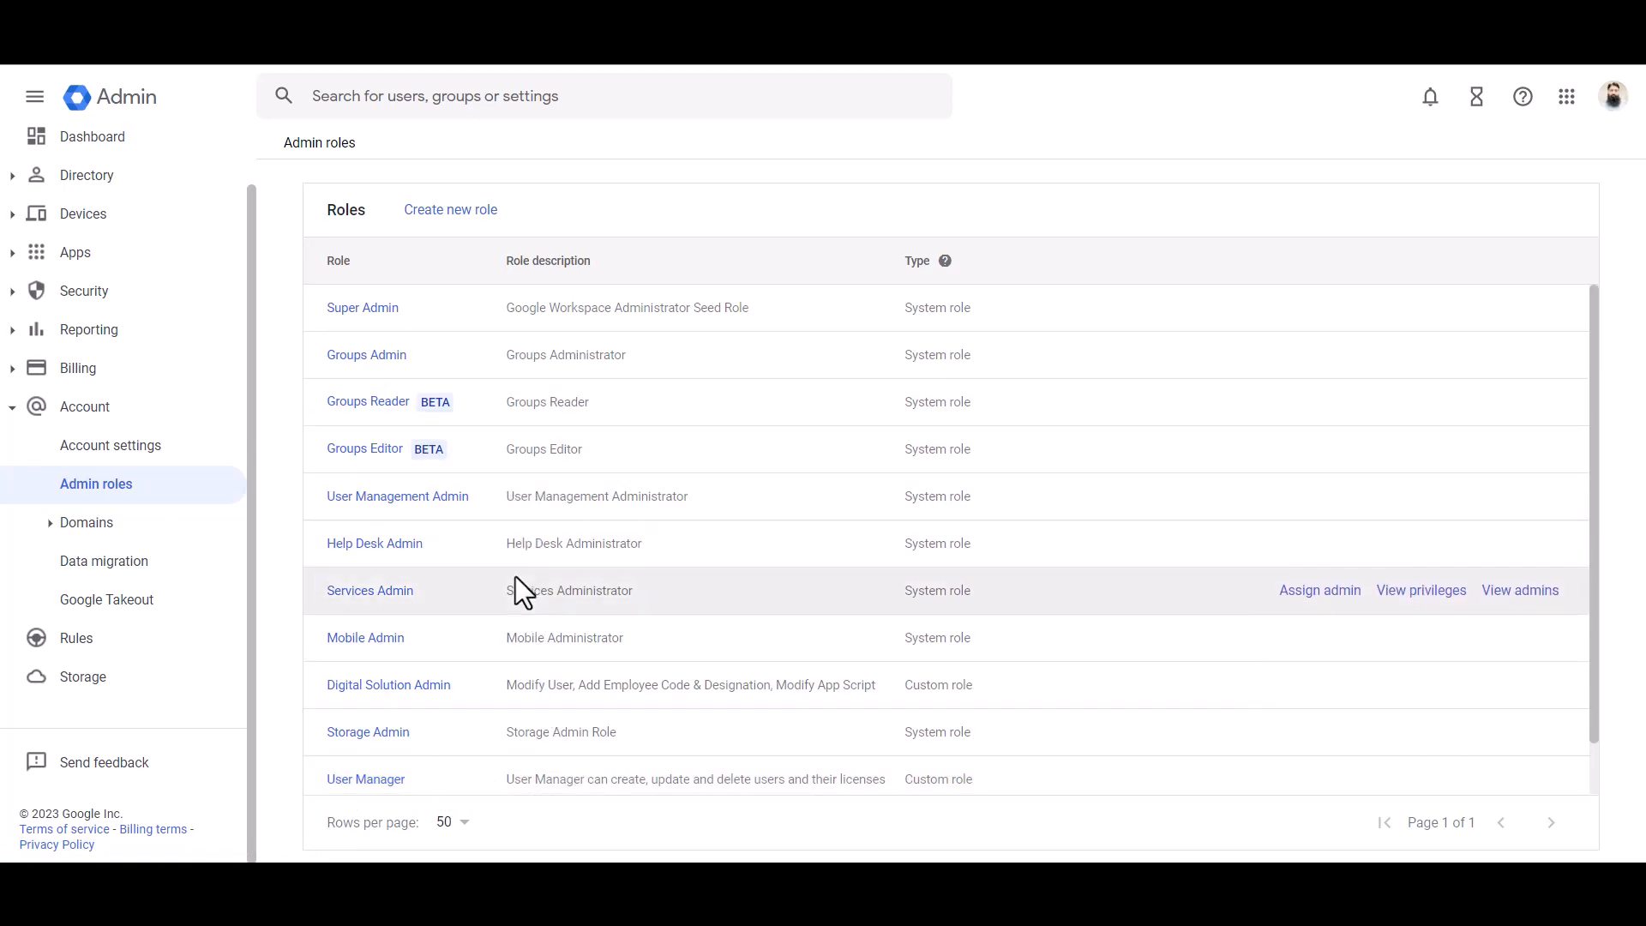
scroll(525, 720, down, 1)
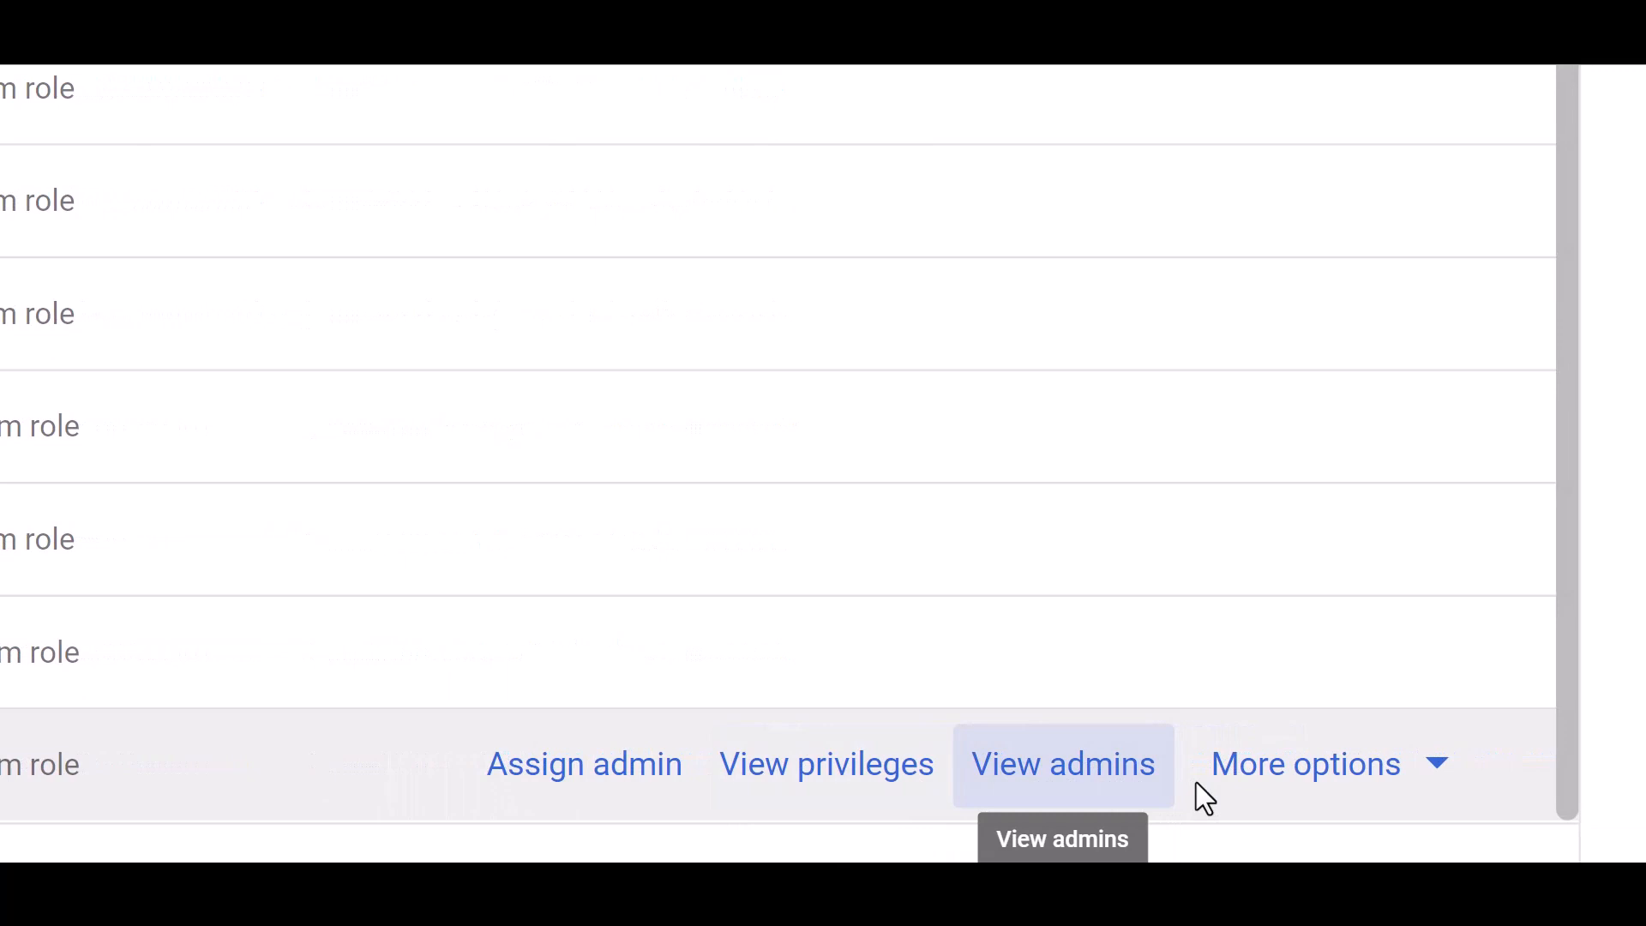
click(1409, 782)
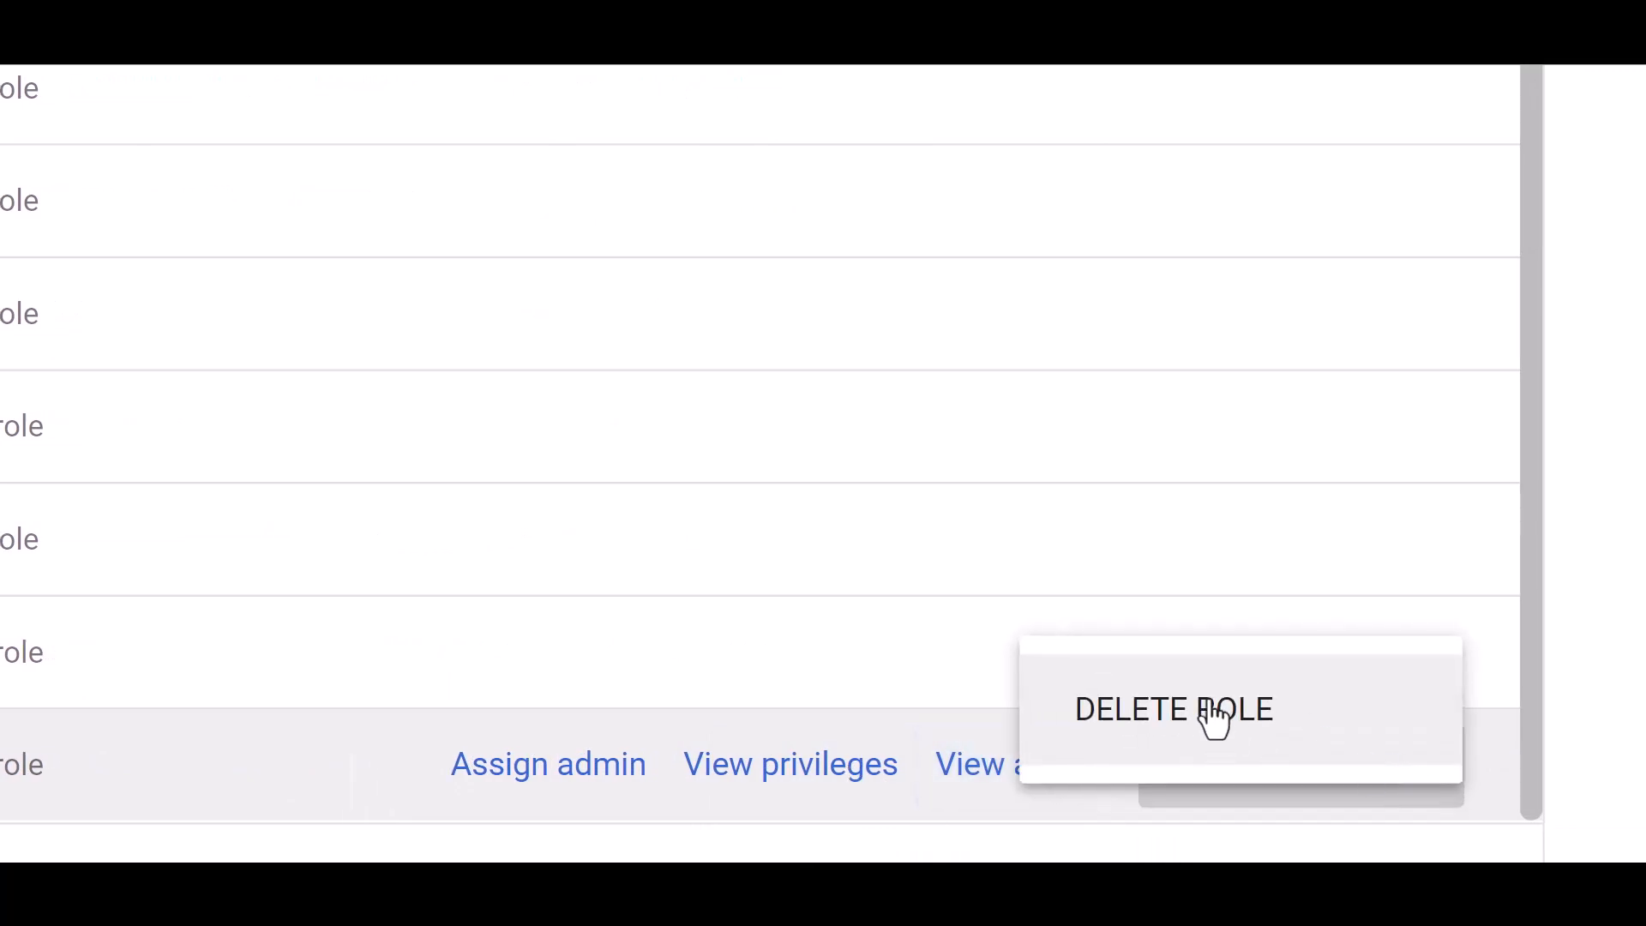
click(1215, 719)
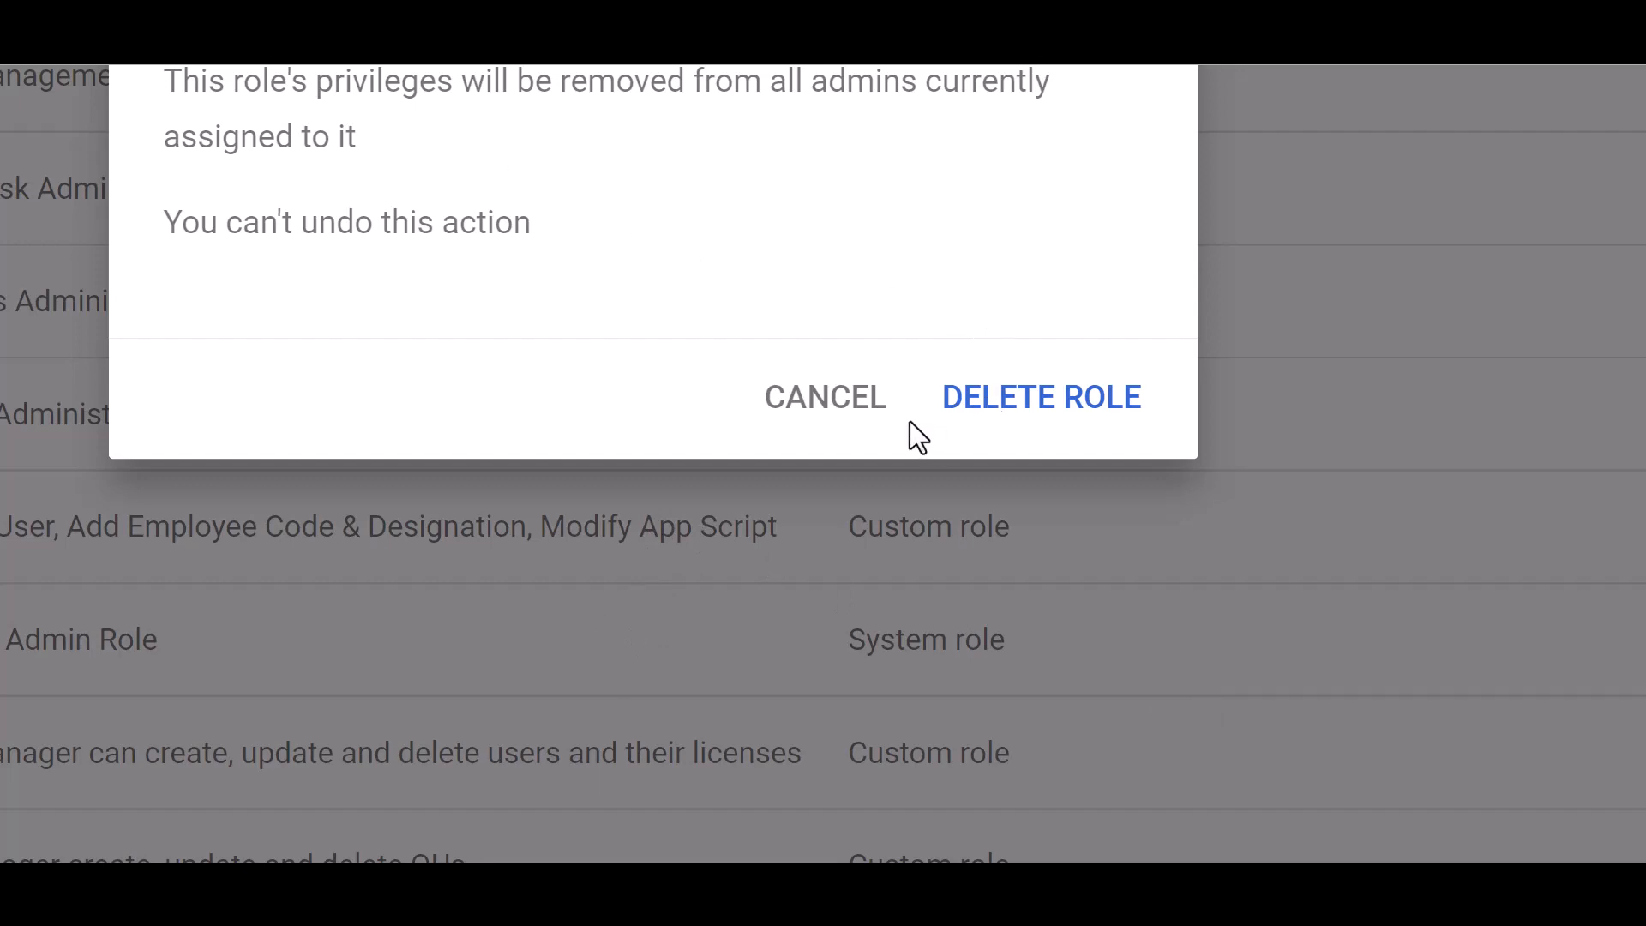
click(1053, 420)
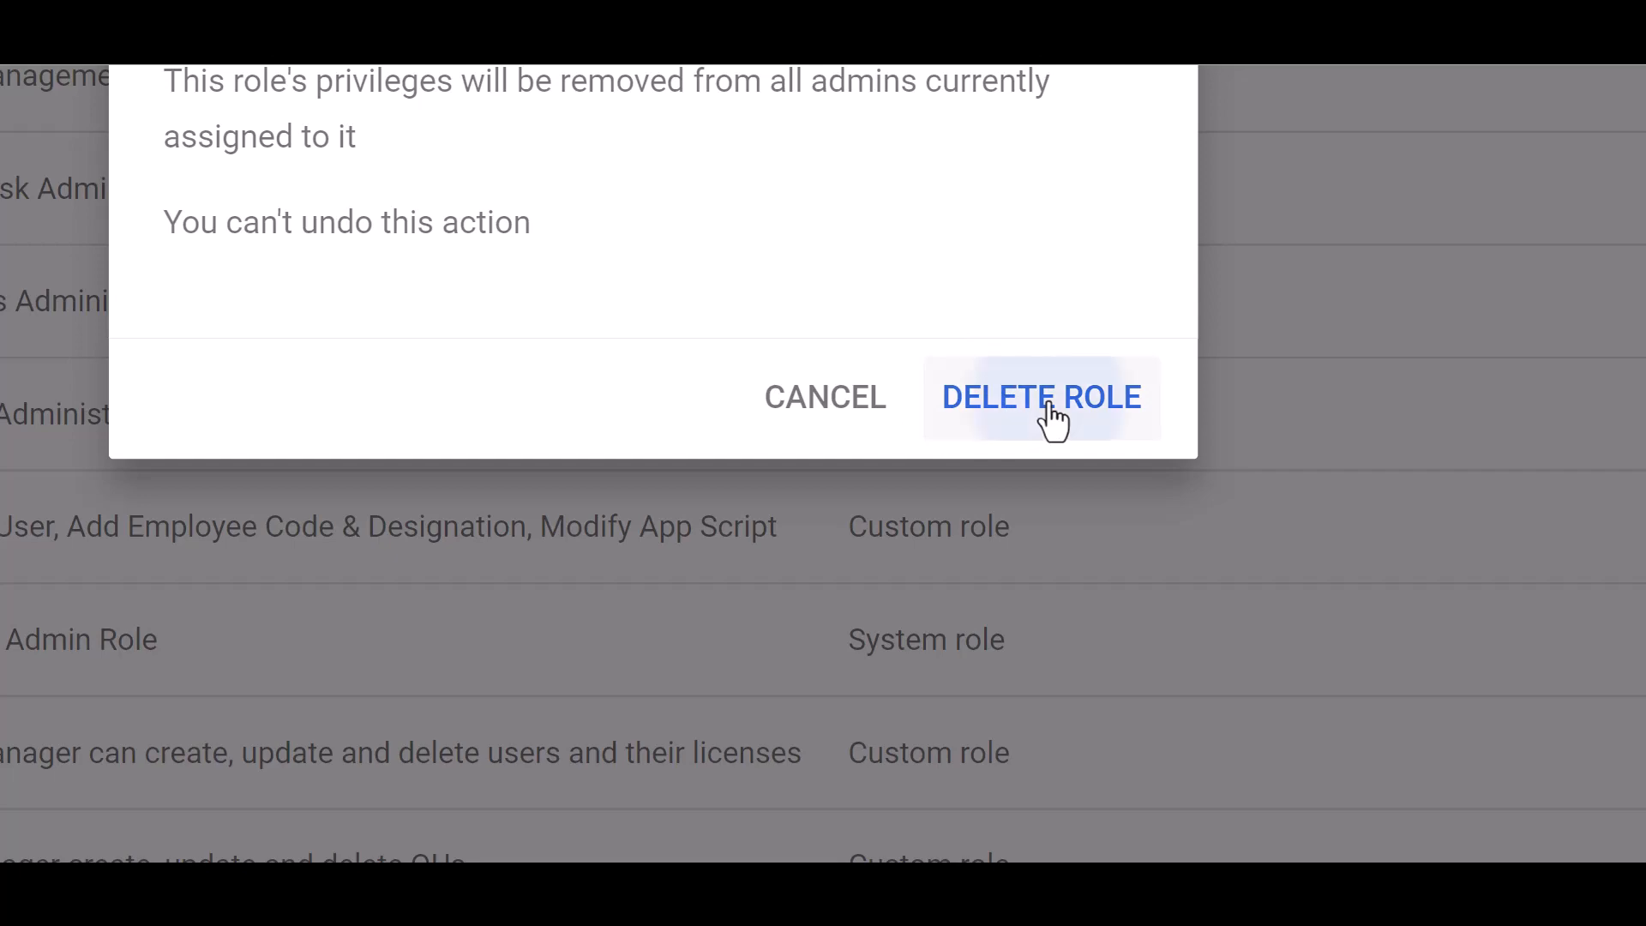